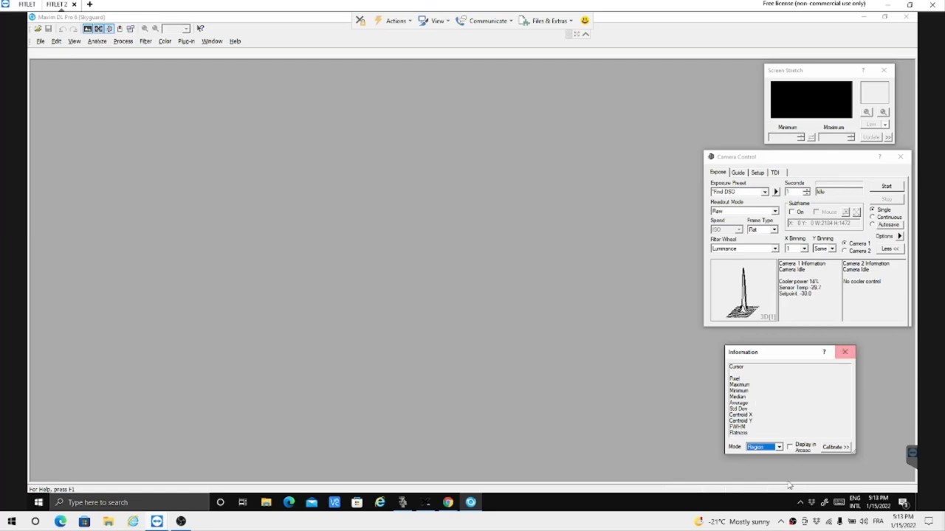
- Take a single 1-second flat exposure through the Luminance filter
left_click(740, 404)
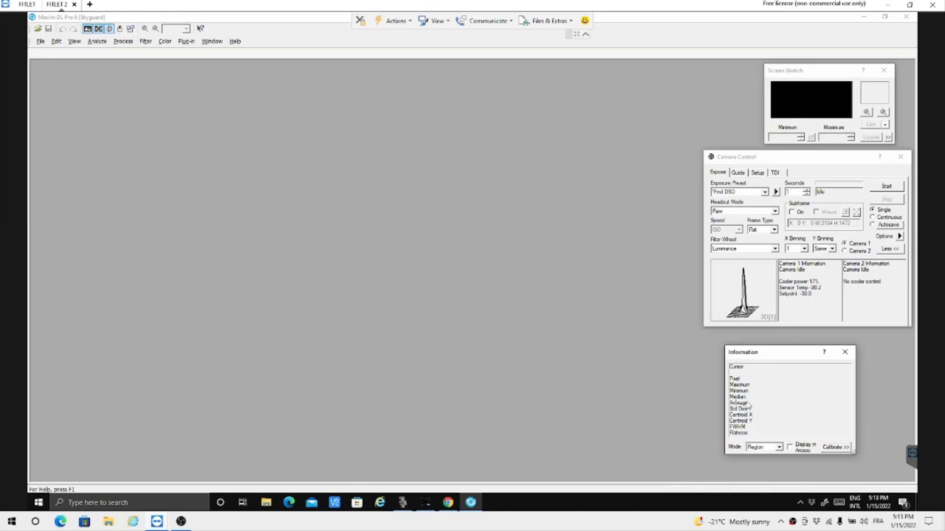
left_click(897, 188)
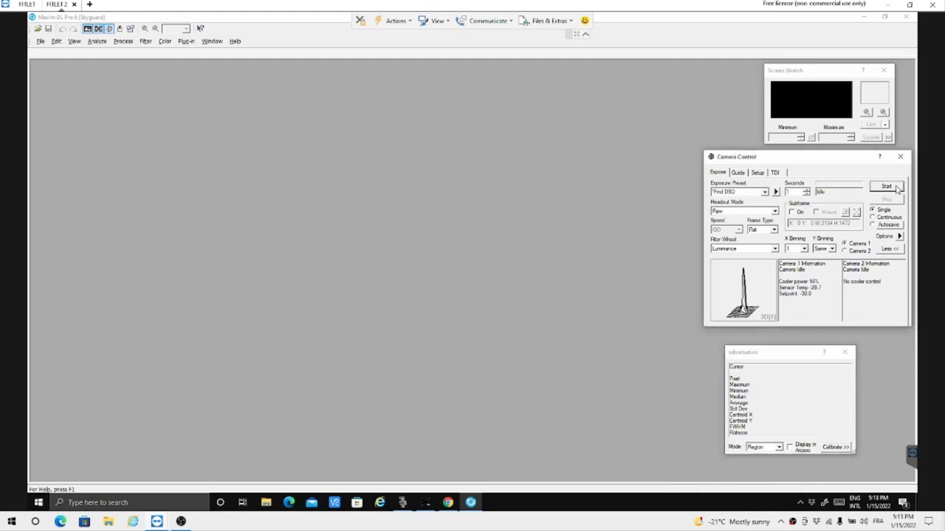
left_click(896, 188)
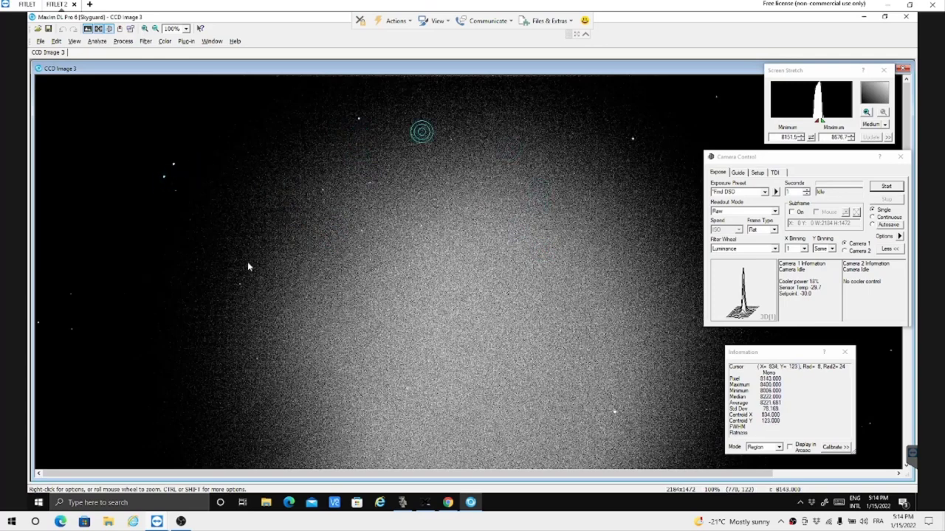
- Set the Information window's mode to Area for the new flat image
left_click(583, 239)
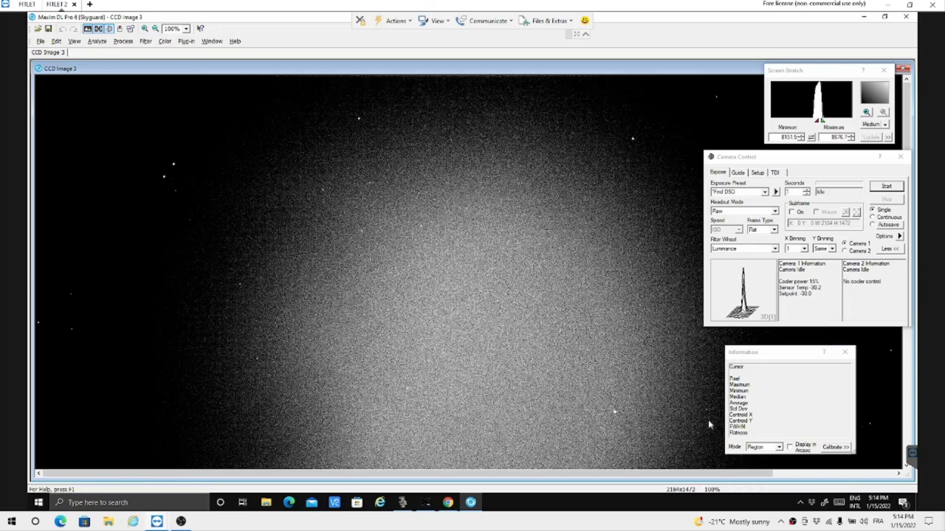
left_click(779, 448)
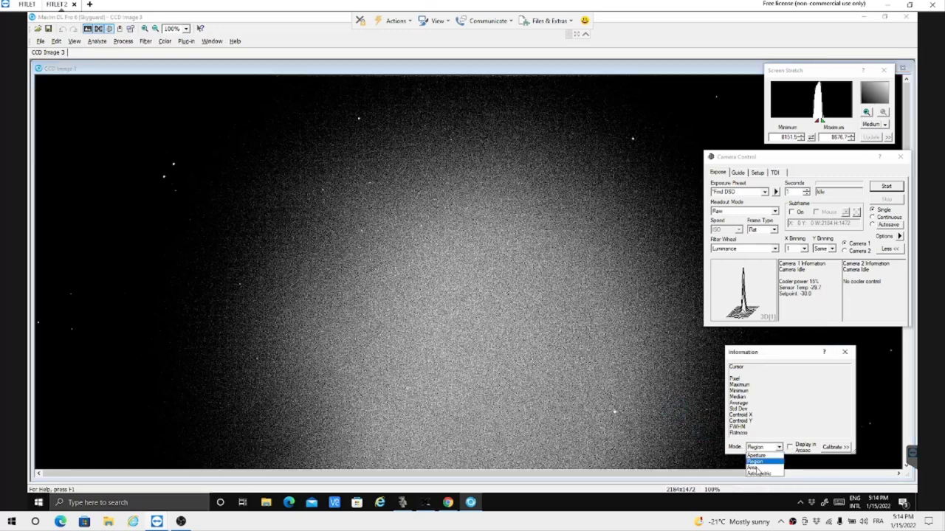
left_click(757, 468)
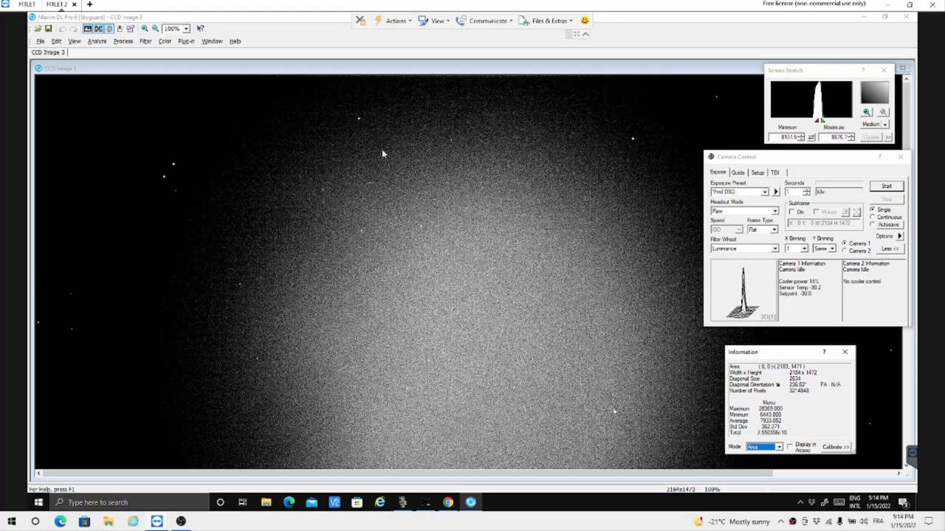
- Connect the telescope in the Observatory window, stop its sidereal tracking, and close the window
left_click(118, 30)
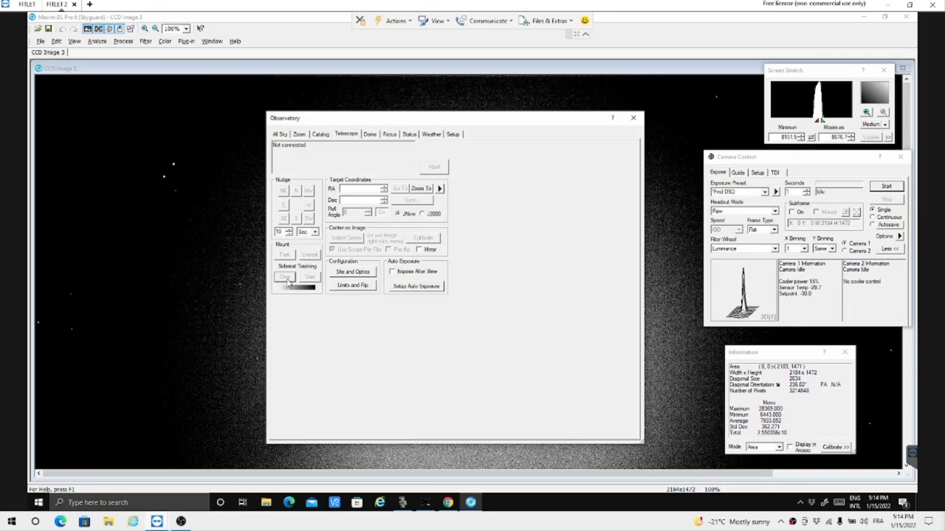
left_click(453, 134)
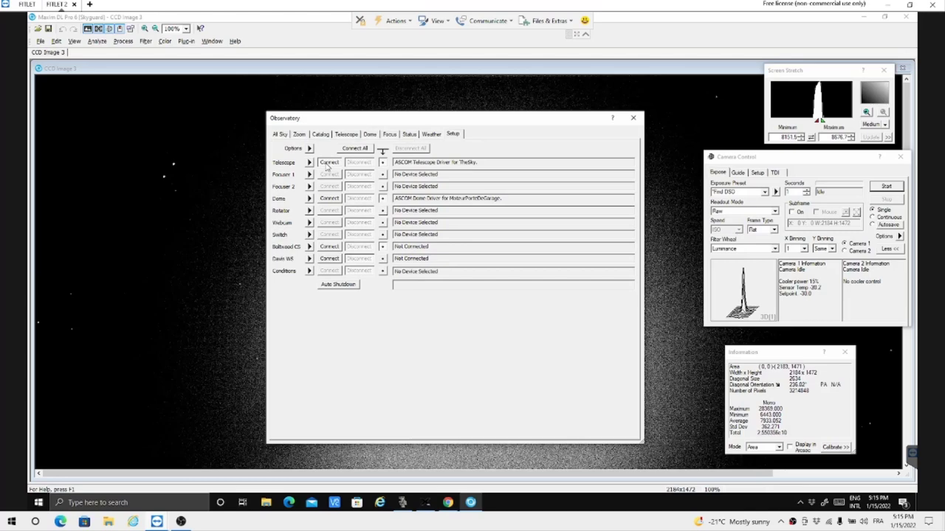
left_click(331, 163)
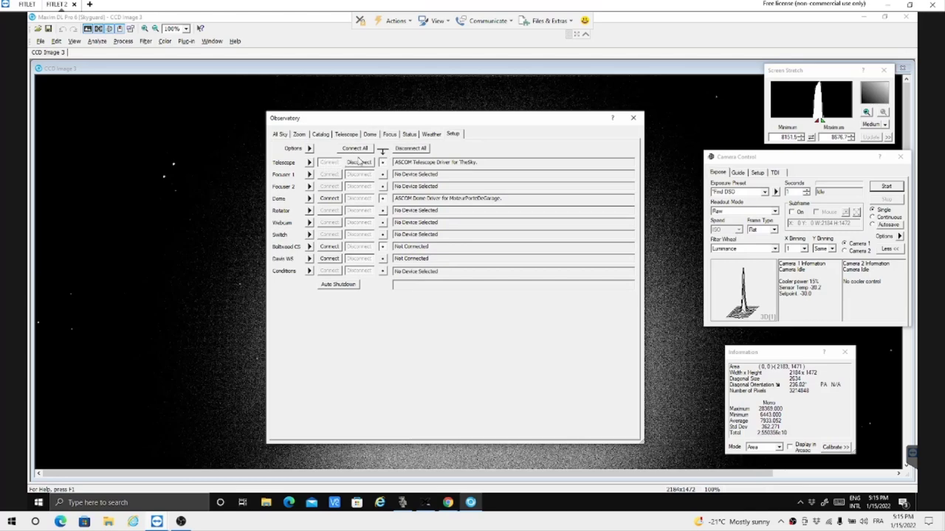
left_click(347, 134)
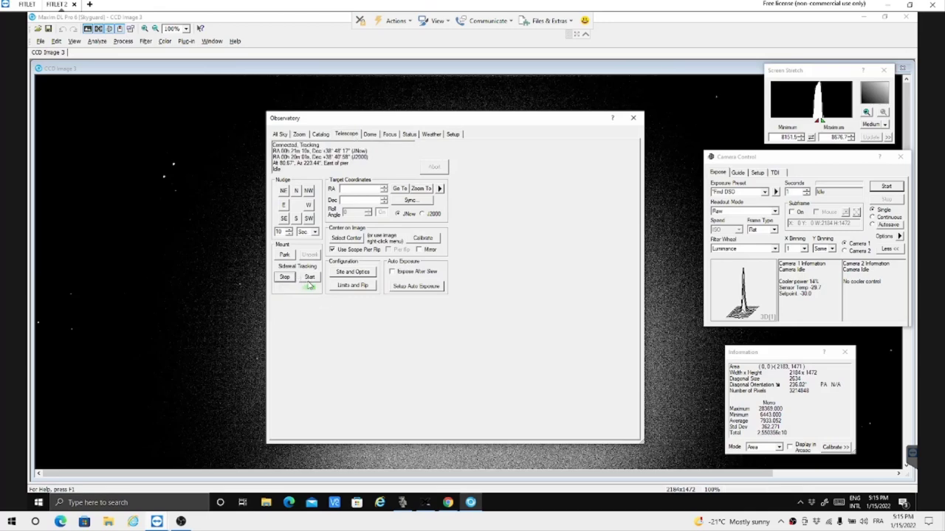
left_click(285, 278)
left_click(633, 118)
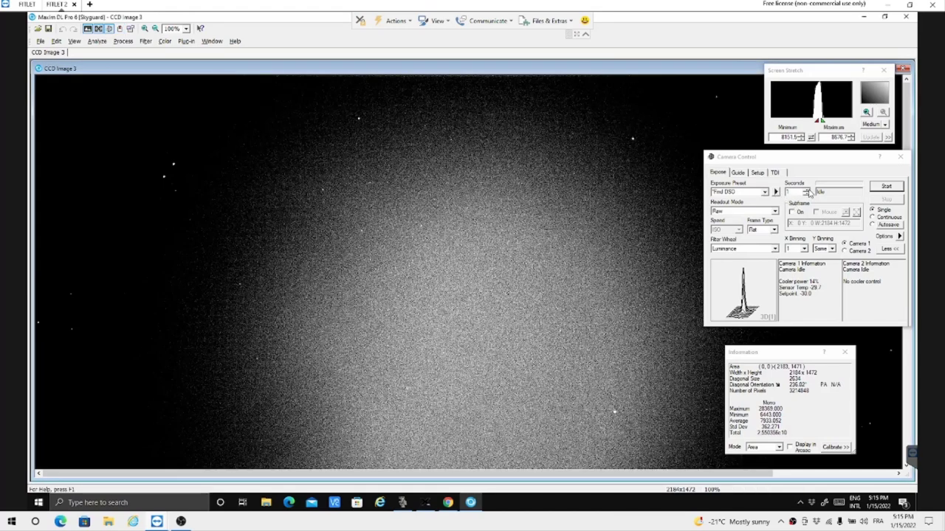
- Set the exposure to 4 seconds and take a single flat, keeping CCD Image 3 open
left_click(807, 191)
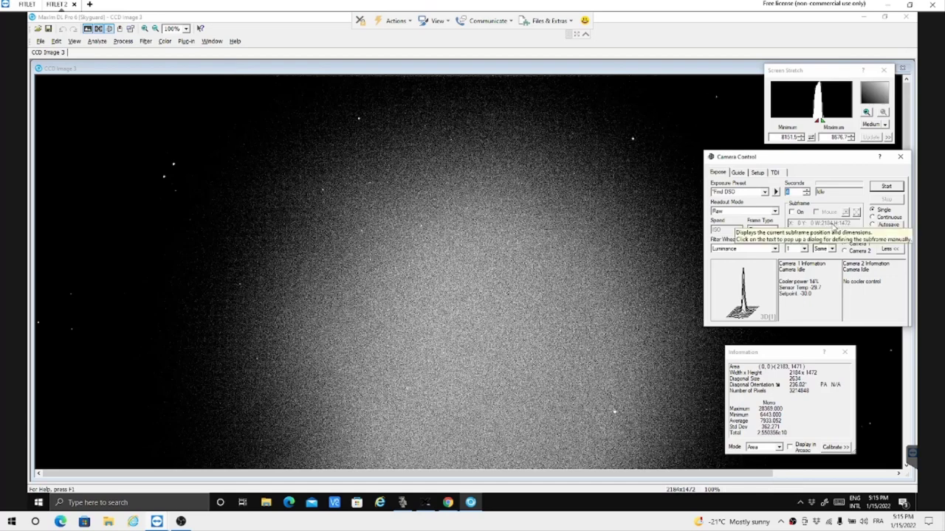
left_click(887, 188)
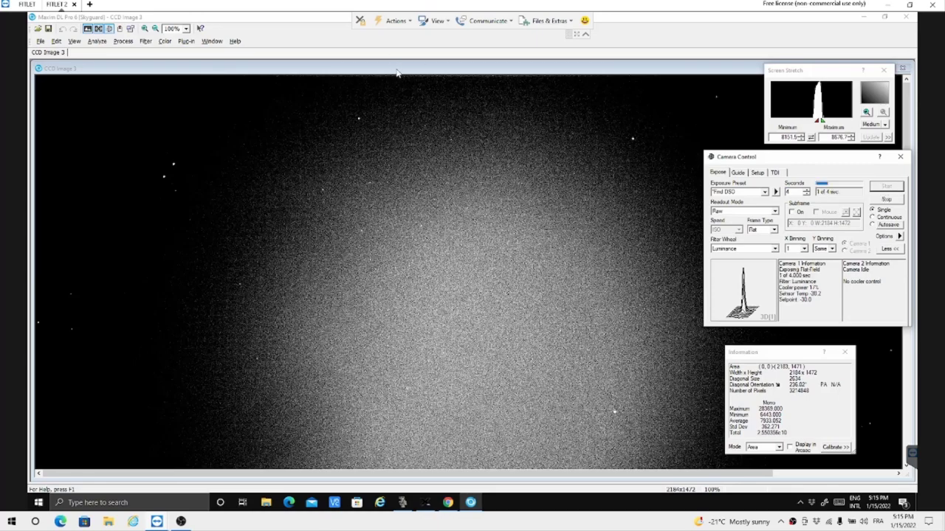
left_click_drag(396, 73, 106, 192)
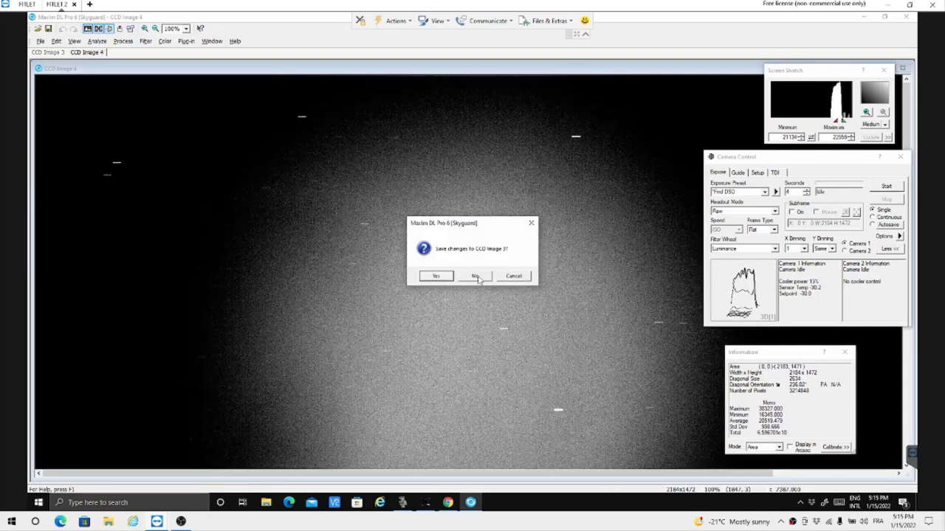
left_click(523, 278)
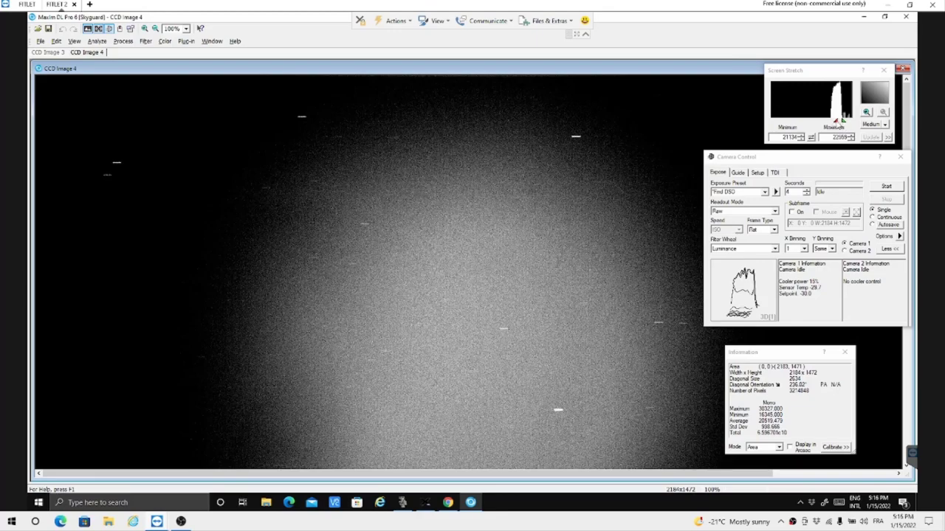
- Lower the screen stretch minimum of CCD Image 4 to 19310 and reposition its image window
left_click_drag(835, 121, 831, 127)
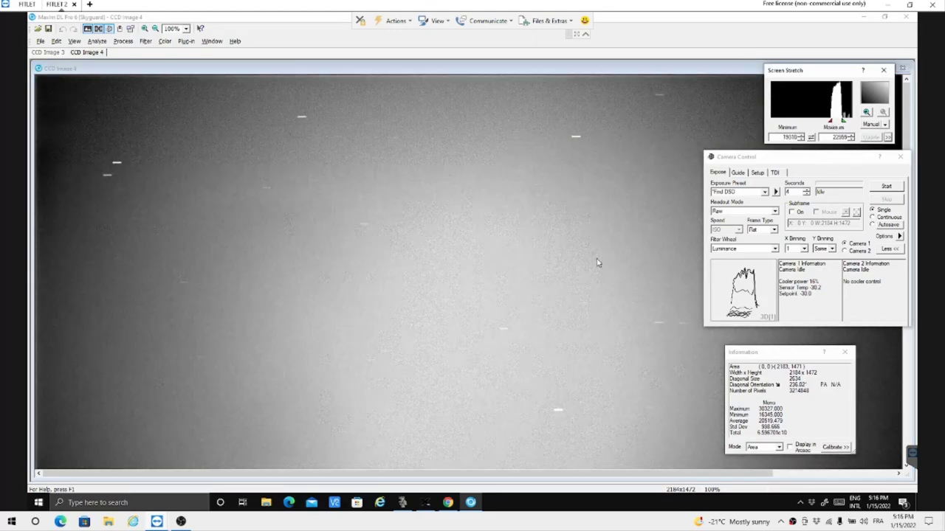
left_click_drag(500, 74, 310, 74)
left_click_drag(440, 28, 485, 33)
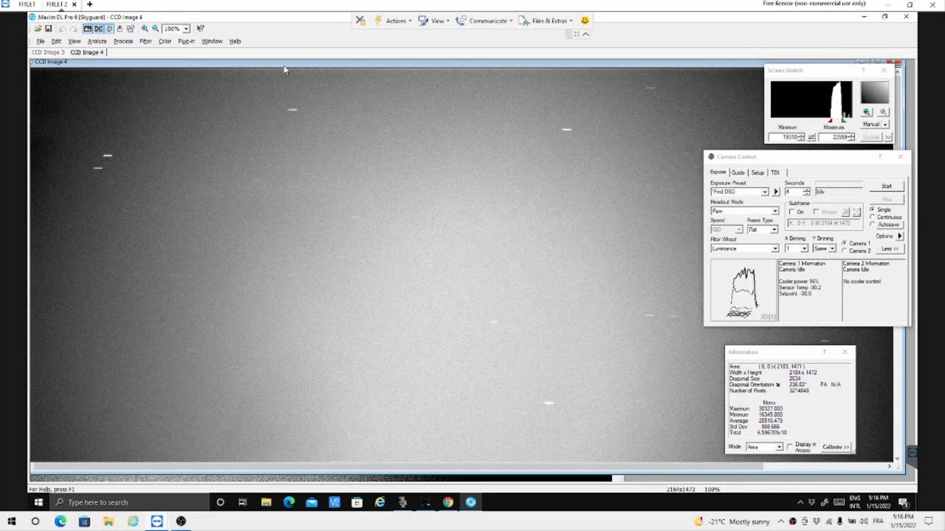
- Take a single 6-second flat exposure and set its screen stretch to Medium
left_click(901, 238)
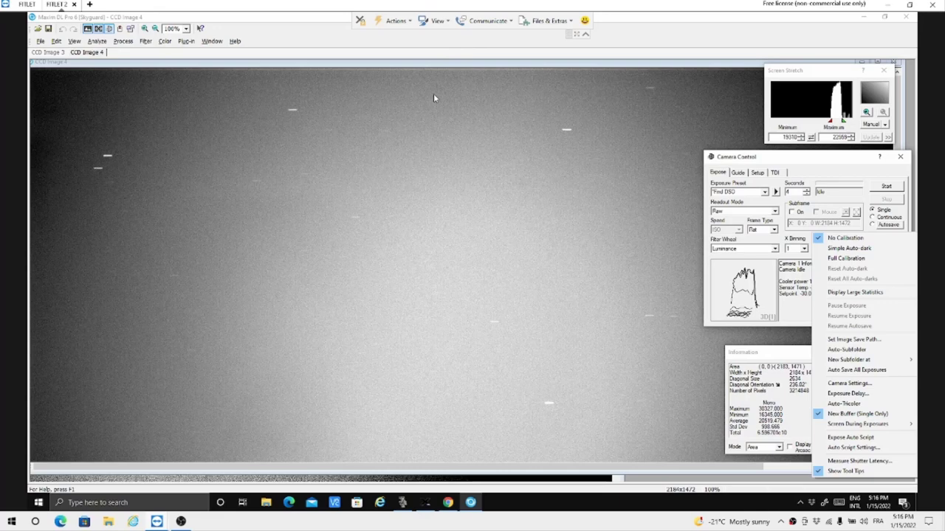
left_click(831, 162)
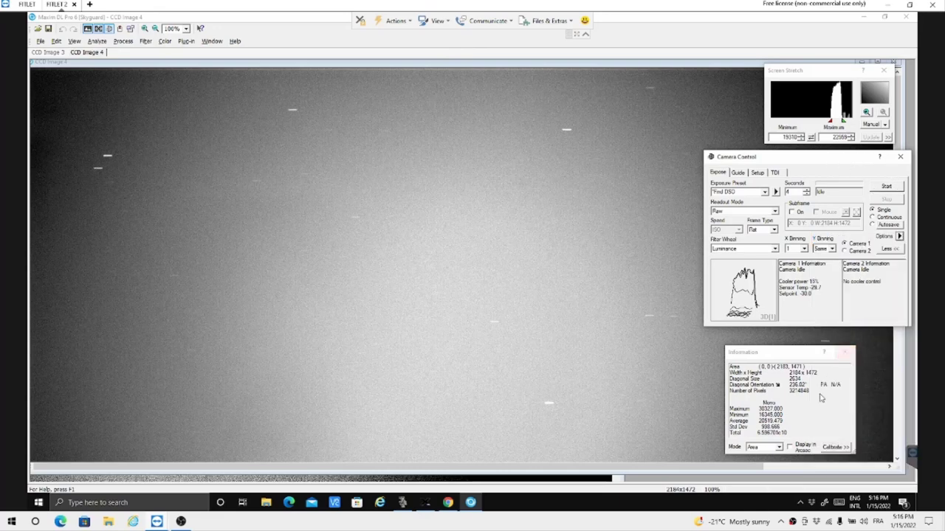
left_click(806, 194)
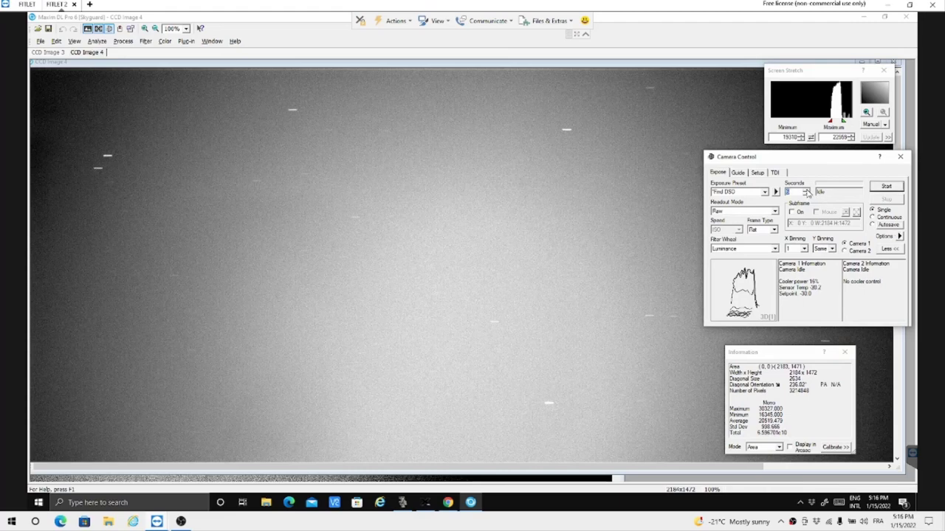
left_click(884, 189)
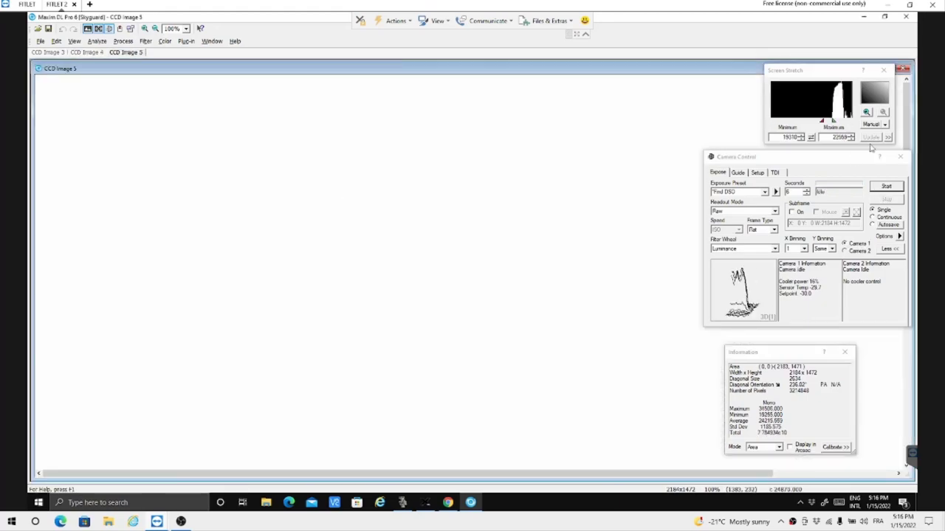
left_click(886, 125)
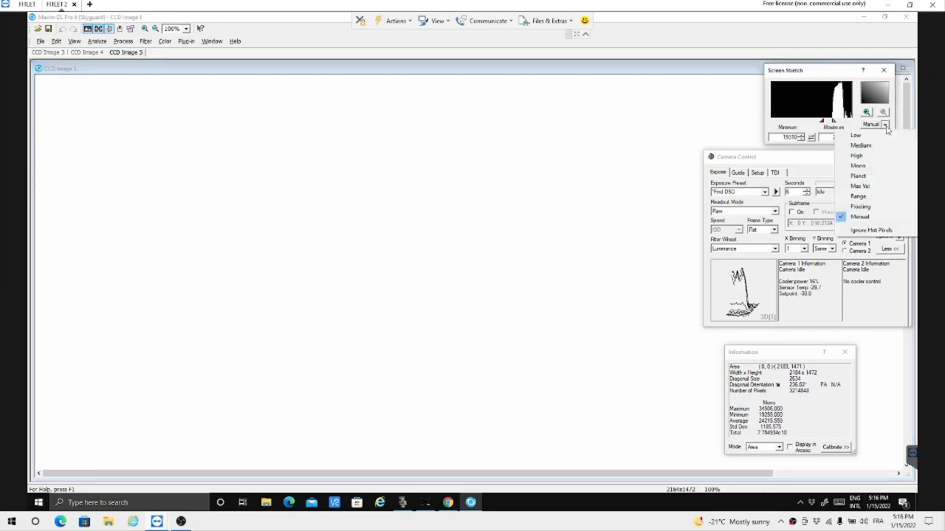
left_click(864, 149)
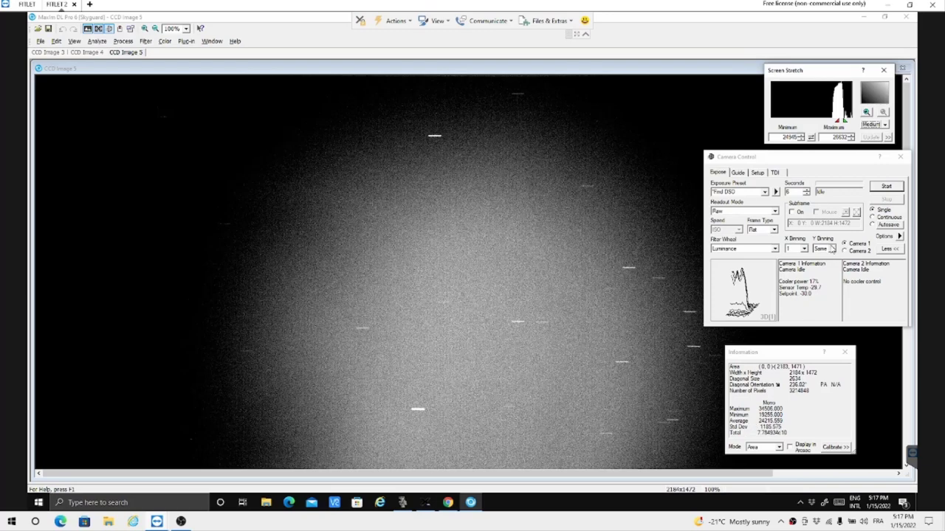
- Set the exposure to 8 seconds and take another single flat
left_click(807, 190)
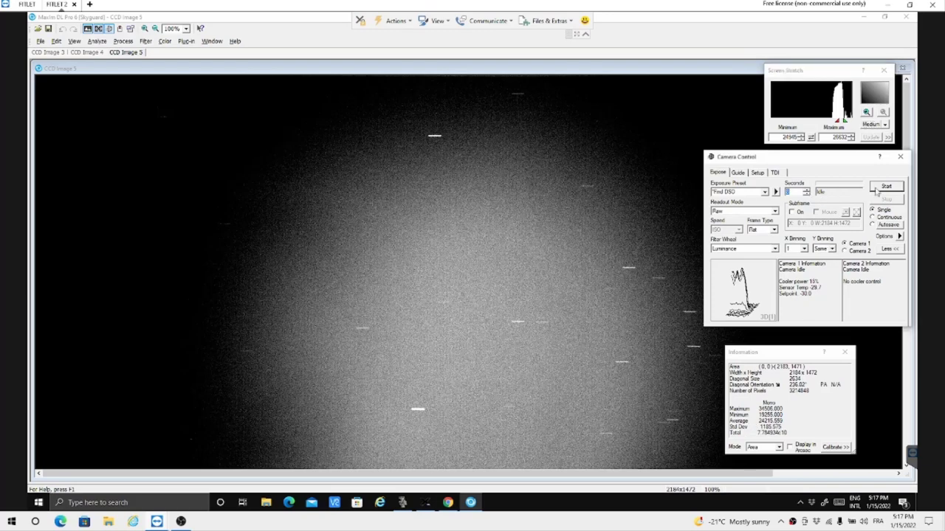
left_click(878, 190)
left_click(878, 190)
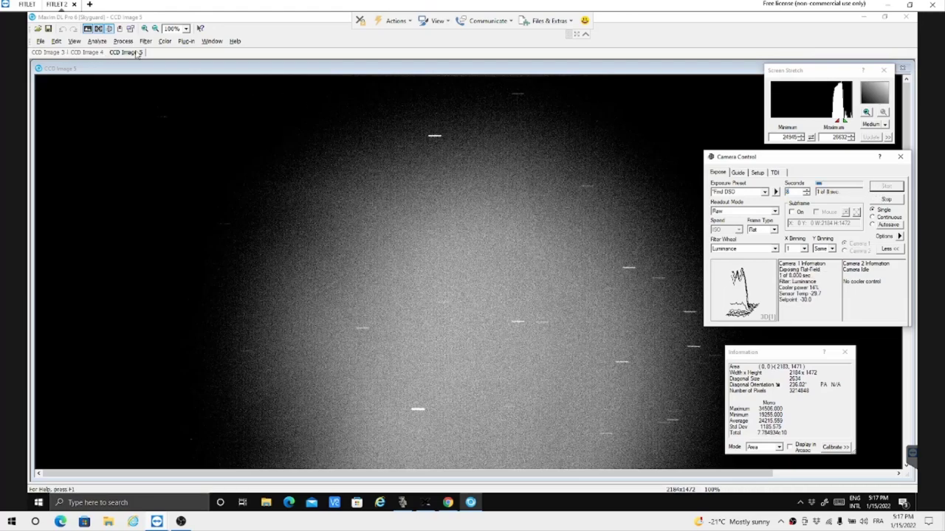
scroll(147, 74, "up", 1)
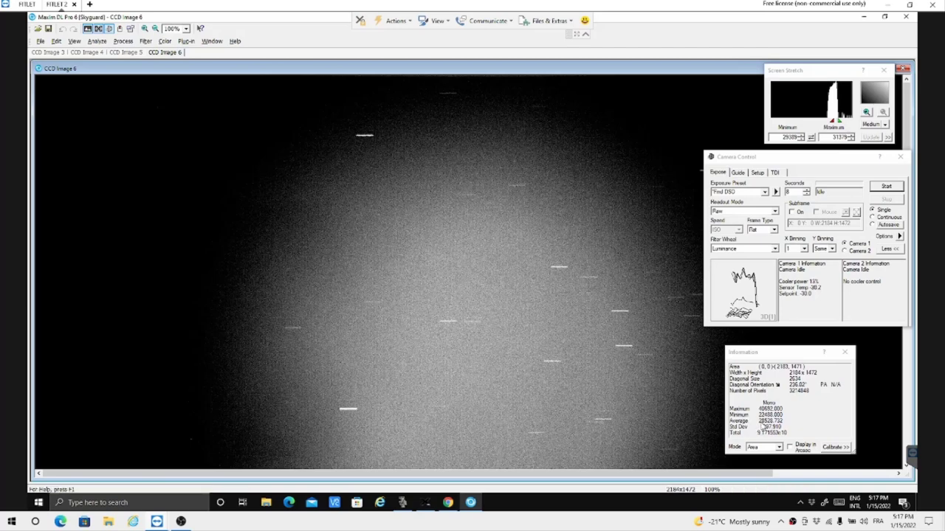
- Increase the exposure to 9 seconds and take another single flat
left_click(808, 192)
left_click(808, 192)
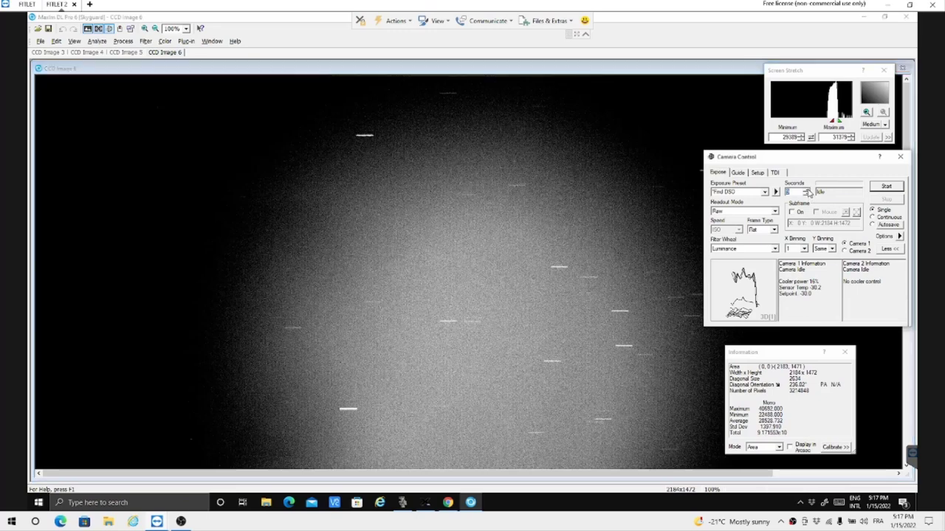
left_click(892, 189)
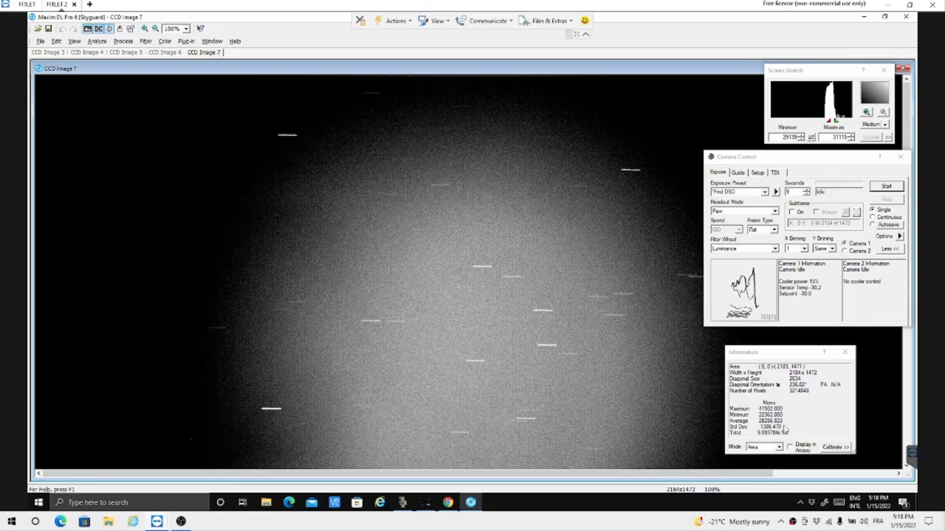
- Set the exposure to 20 seconds, take a single flat, and start another exposure
left_click(807, 189)
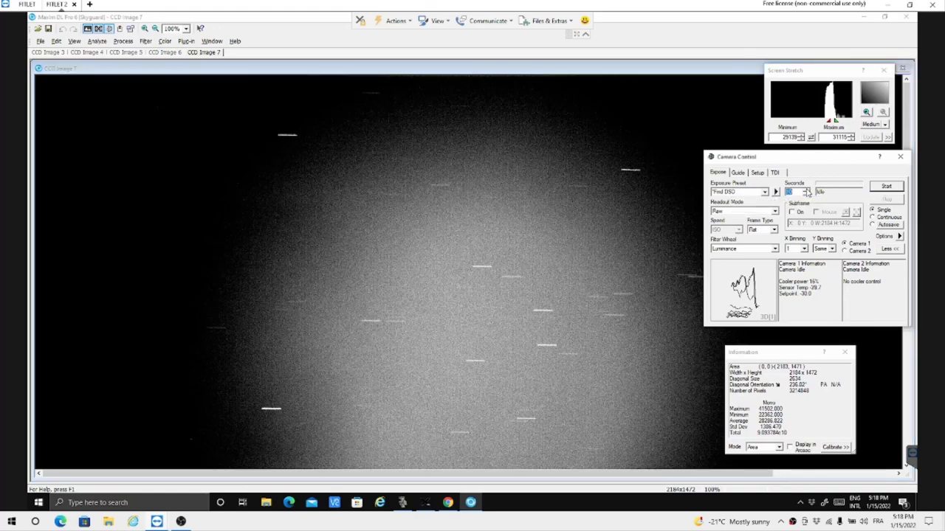
left_click(806, 189)
left_click(807, 189)
left_click(806, 189)
type("20")
key("Return")
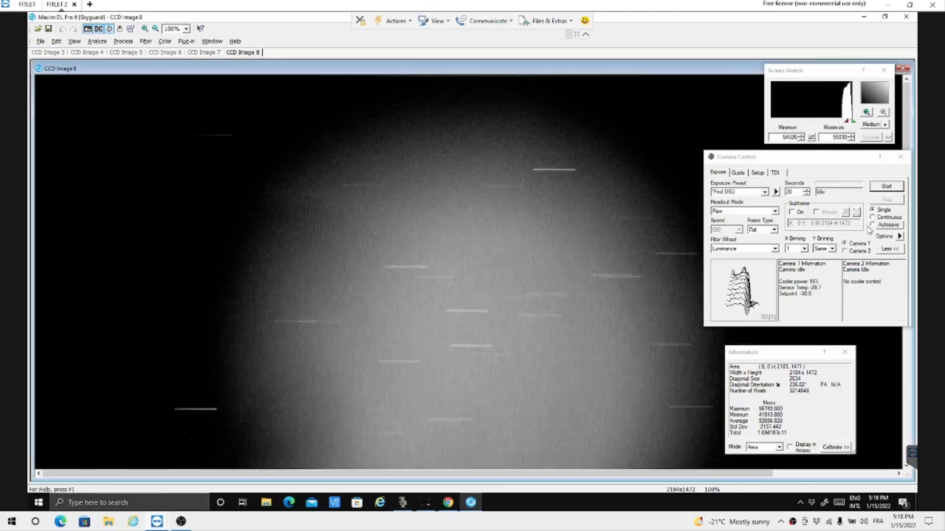
left_click(881, 190)
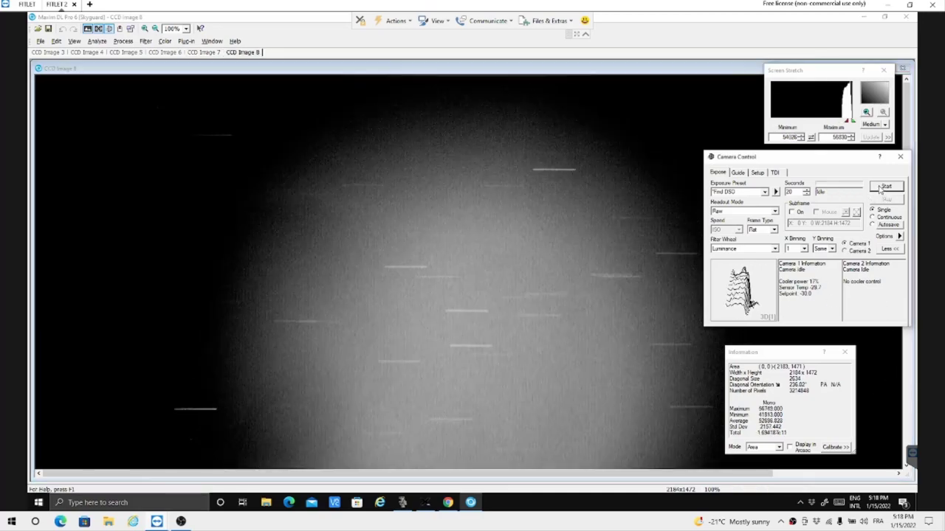
left_click(880, 189)
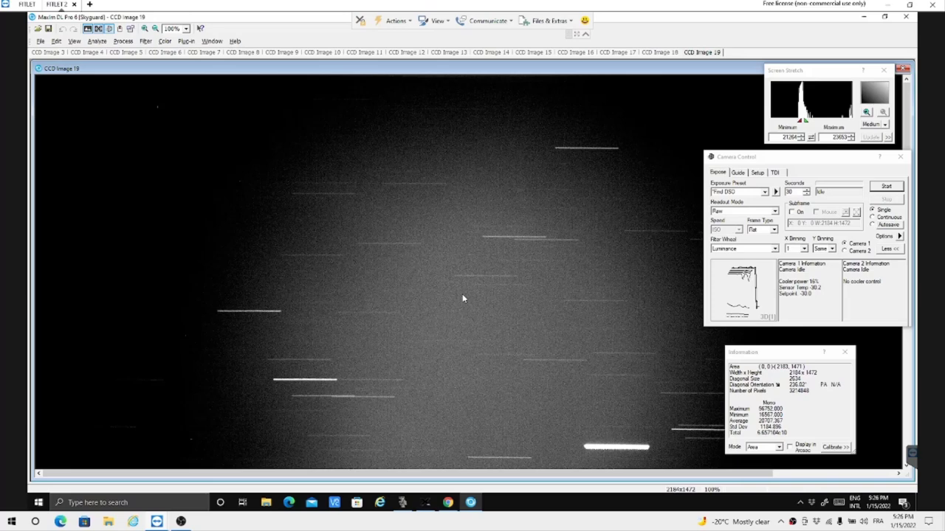
- Switch to File Explorer and open the Images folder inside C:\CCD Commander
left_click(265, 503)
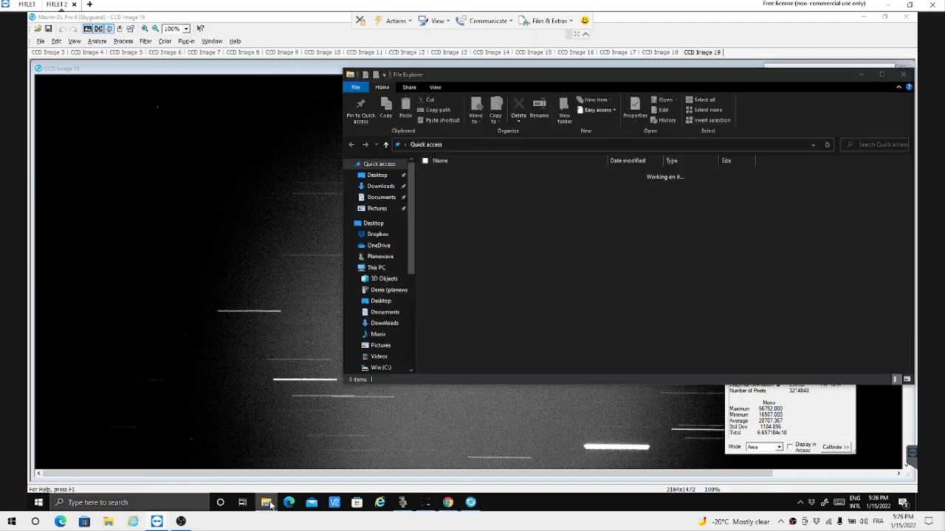
left_click(270, 504)
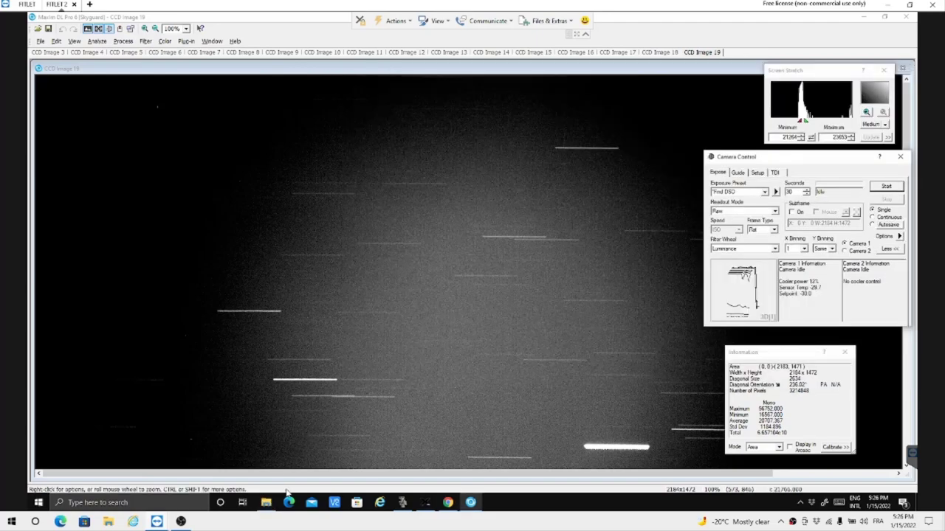
left_click(266, 504)
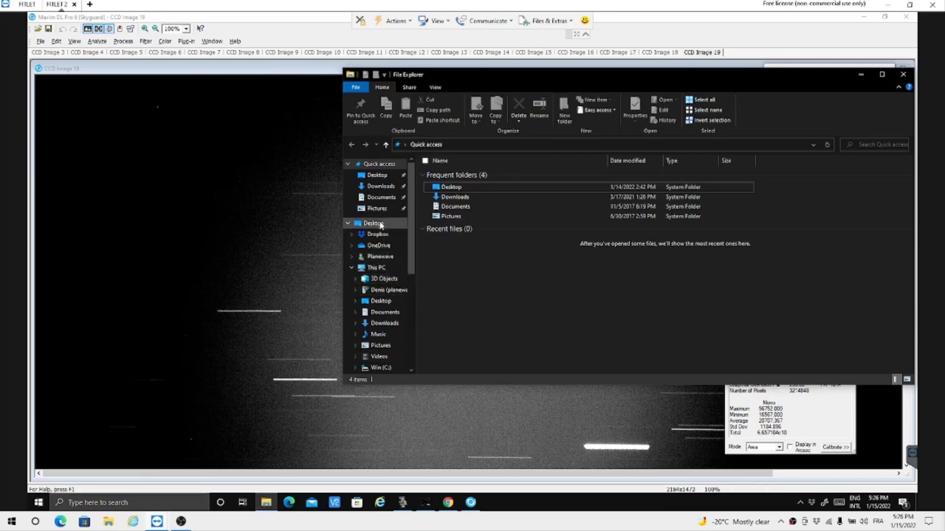
left_click_drag(412, 211, 413, 261)
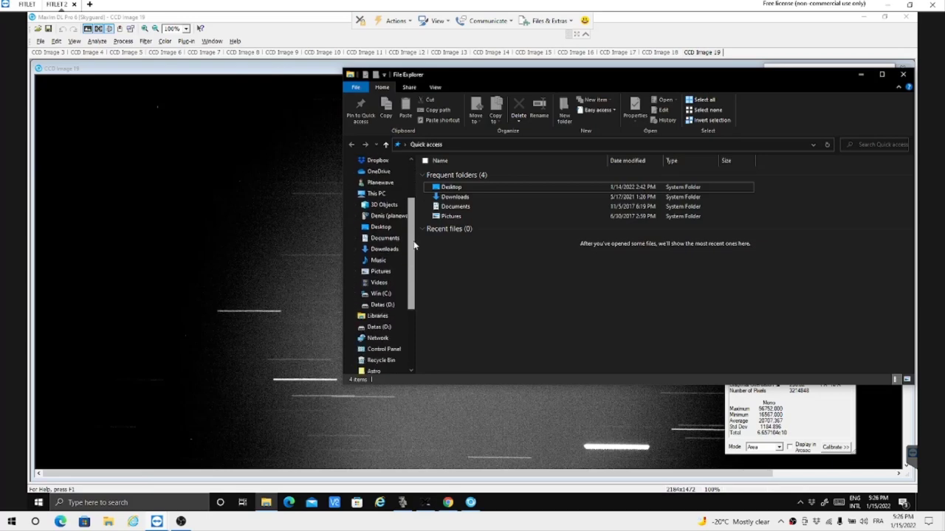
left_click(377, 296)
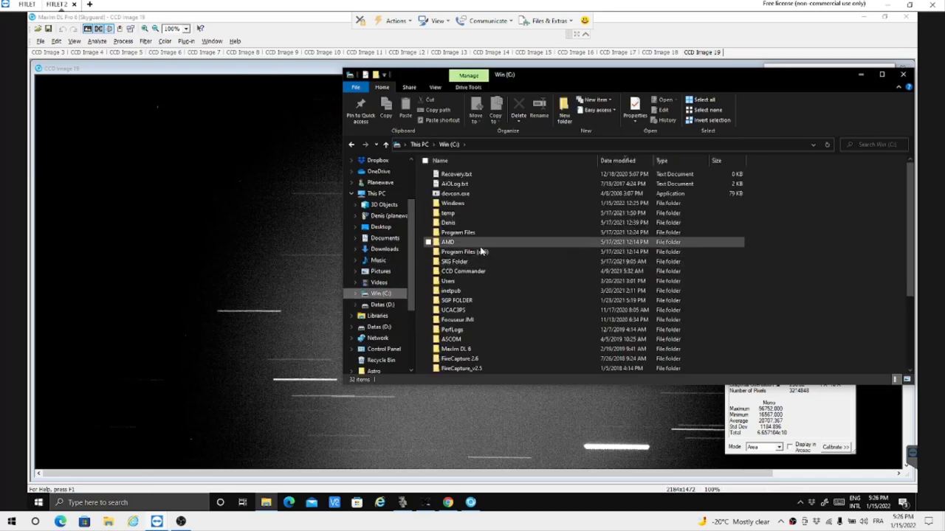
double_click(465, 272)
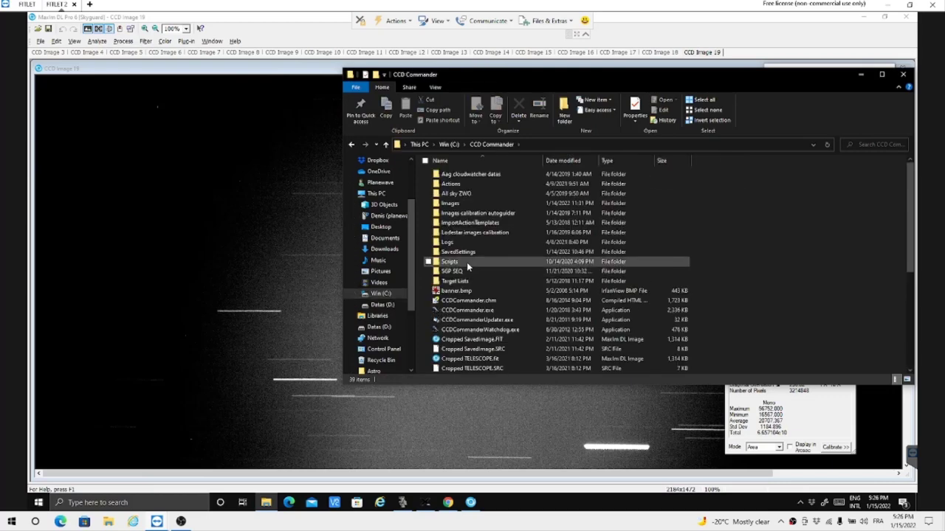
left_click(452, 184)
double_click(452, 203)
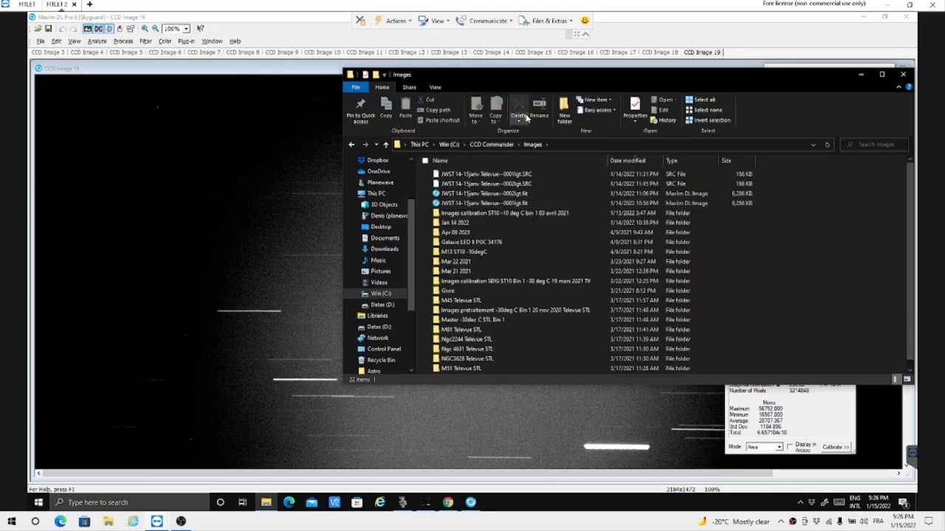
- Create a folder named "Images calibration Televue -30deg C Bin 1 15 janv 2022" in Images and open it
left_click(563, 111)
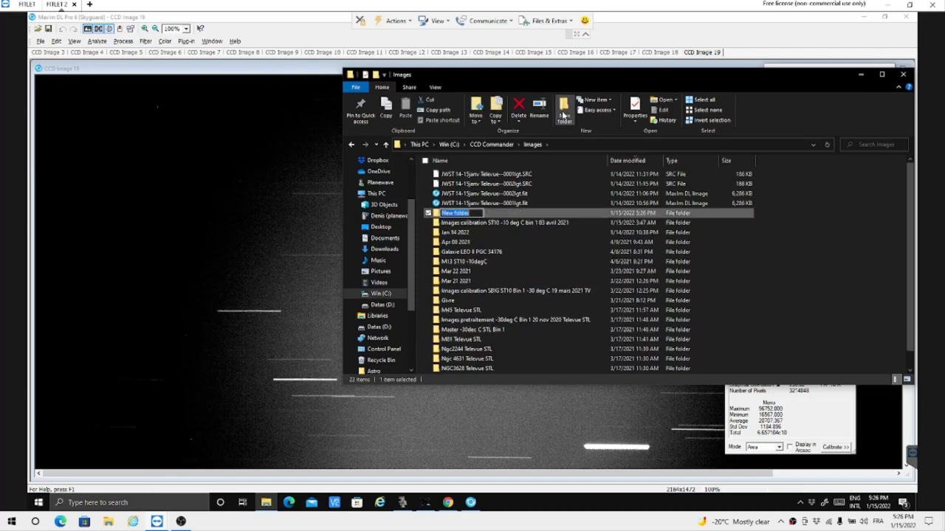
type("Images calibration Te")
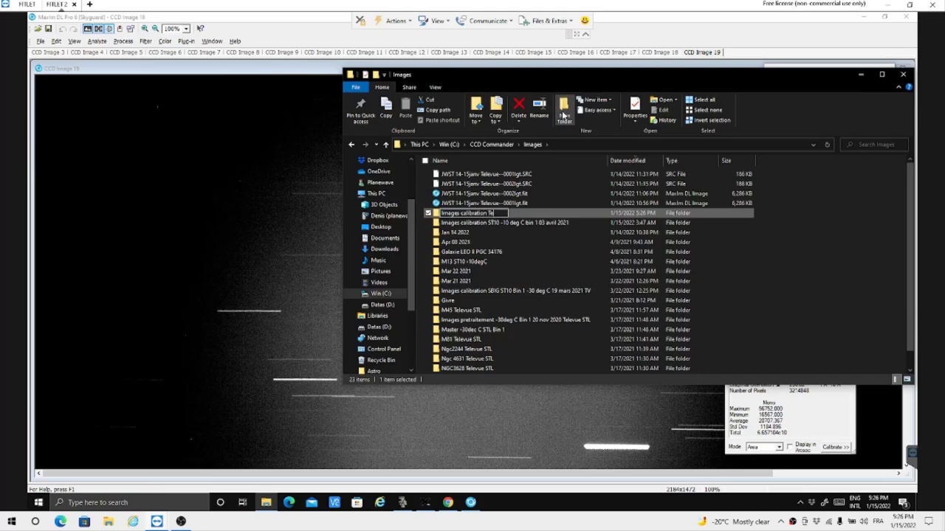
type("levue -30deg C")
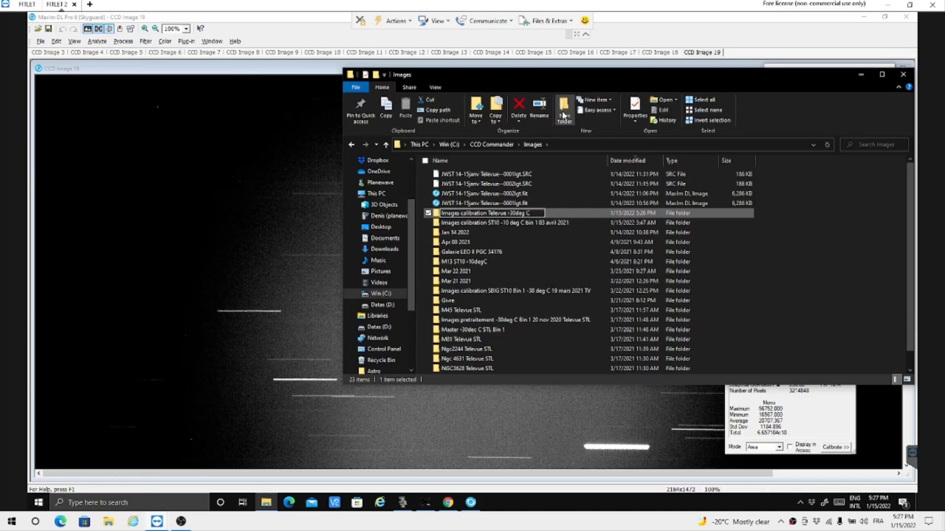
type(" Bin 1 15 janv 2022")
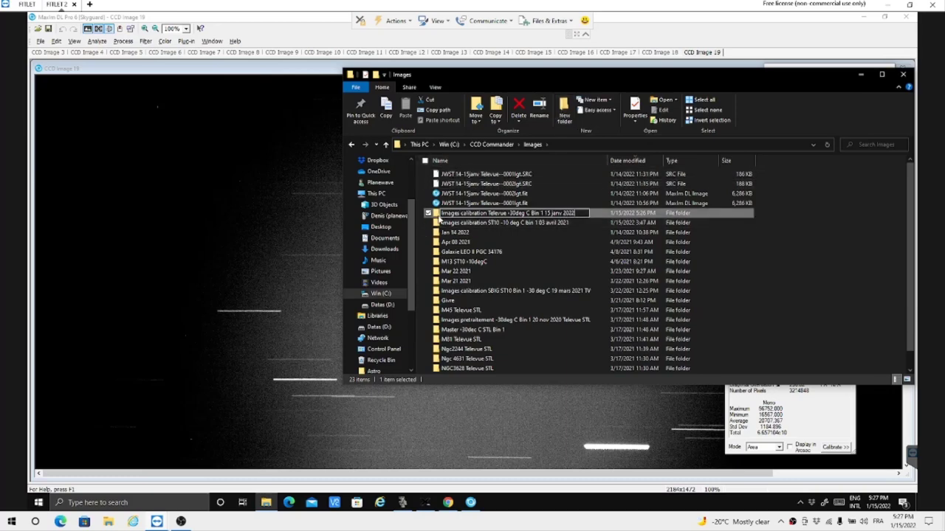
left_click(440, 215)
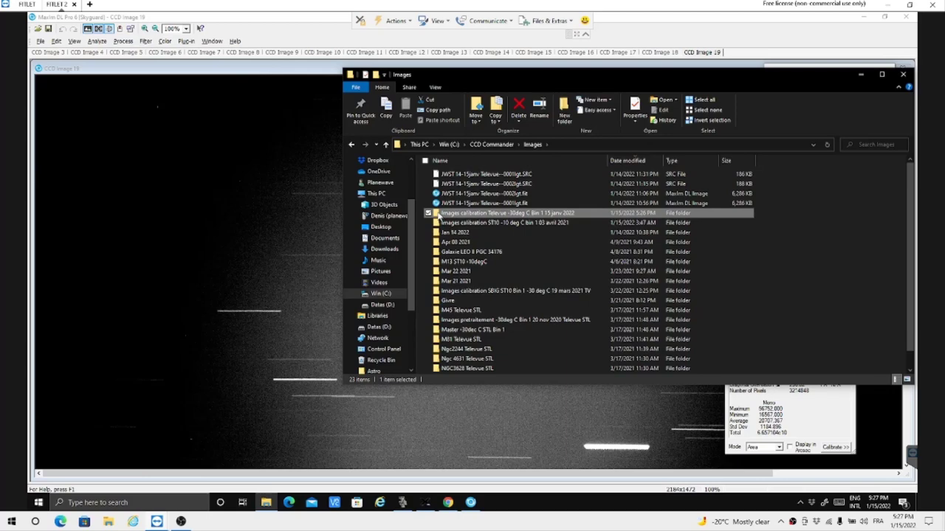
double_click(436, 212)
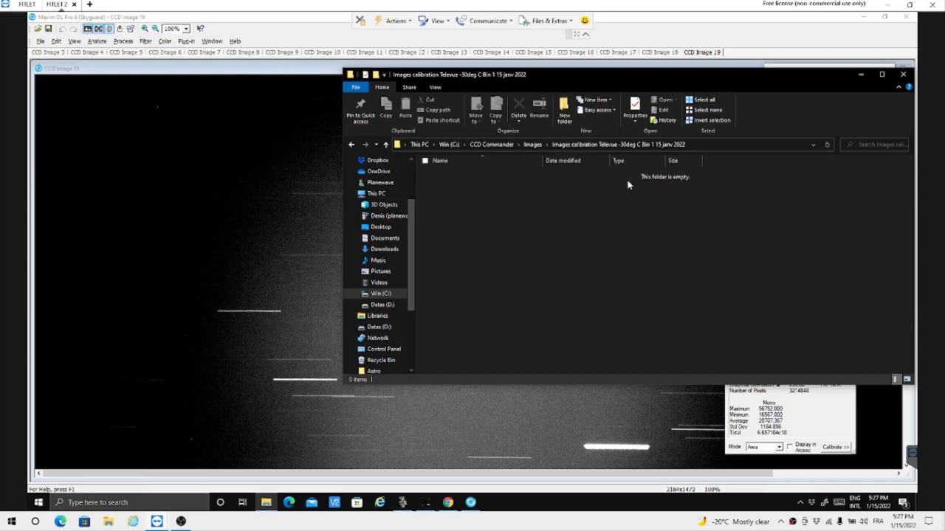
- Switch to MaxIm DL and start saving all open images, choosing the new Televue calibration folder under C:\CCD Commander\Images as destination
left_click(187, 75)
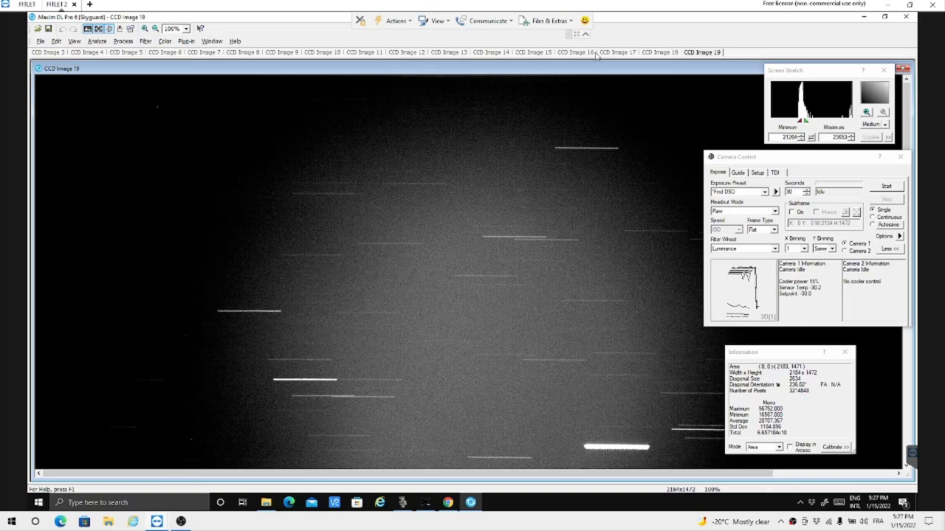
left_click(41, 41)
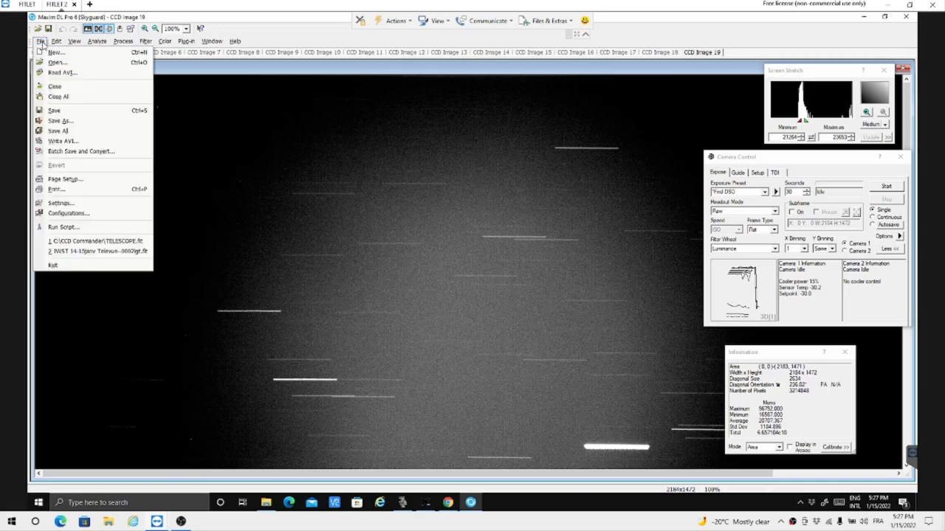
left_click(62, 131)
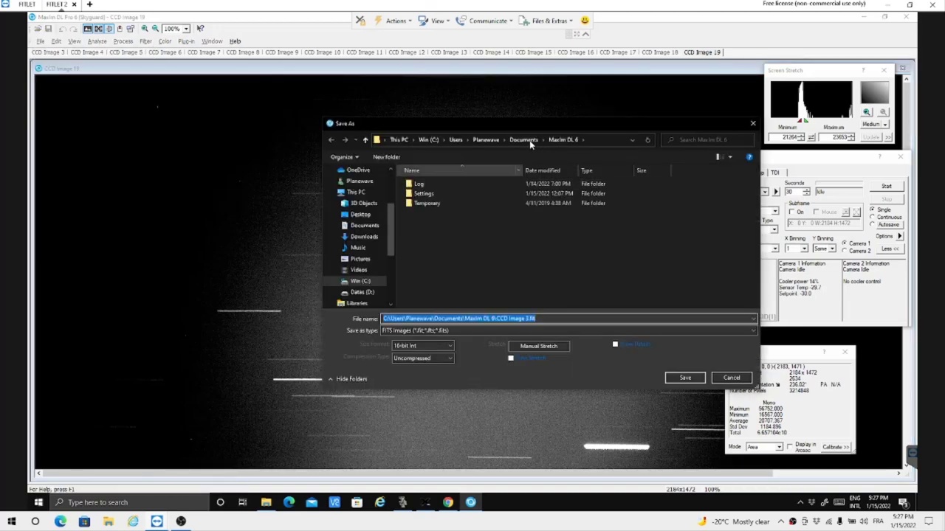
left_click(424, 140)
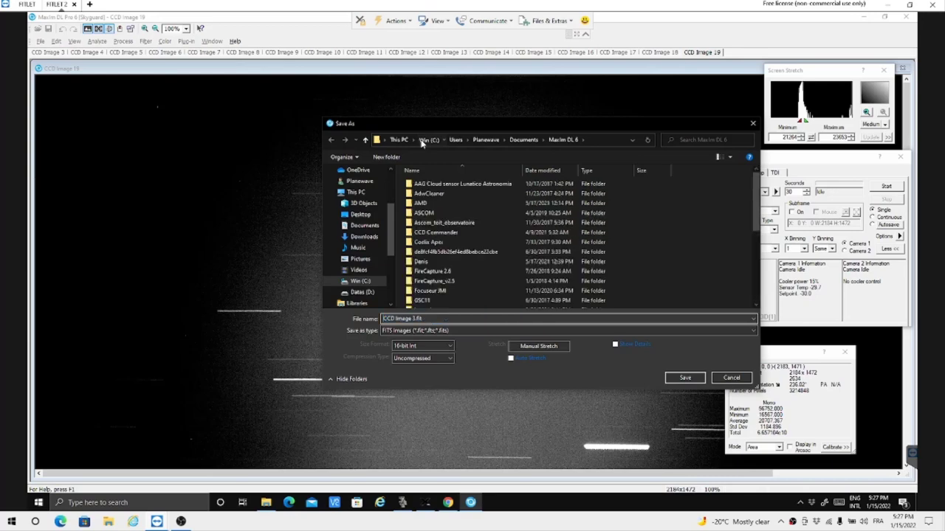
double_click(435, 232)
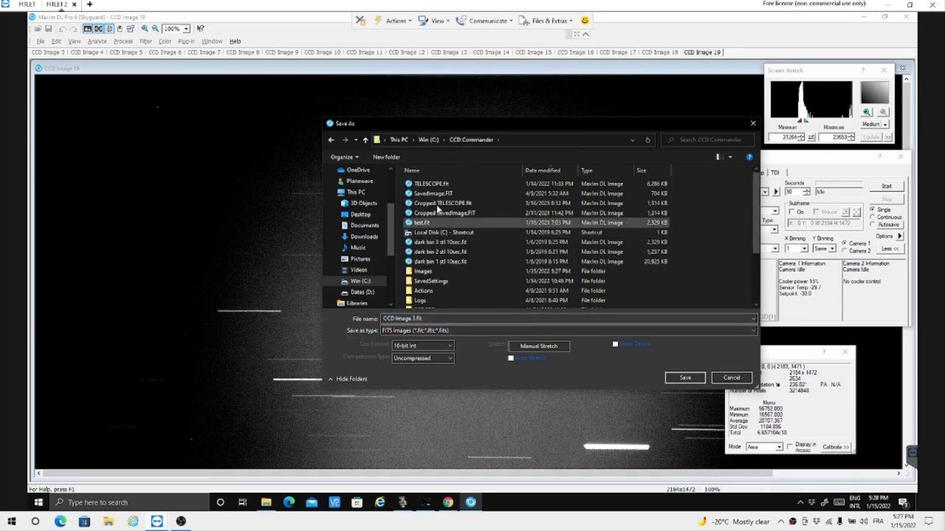
left_click(421, 271)
double_click(421, 271)
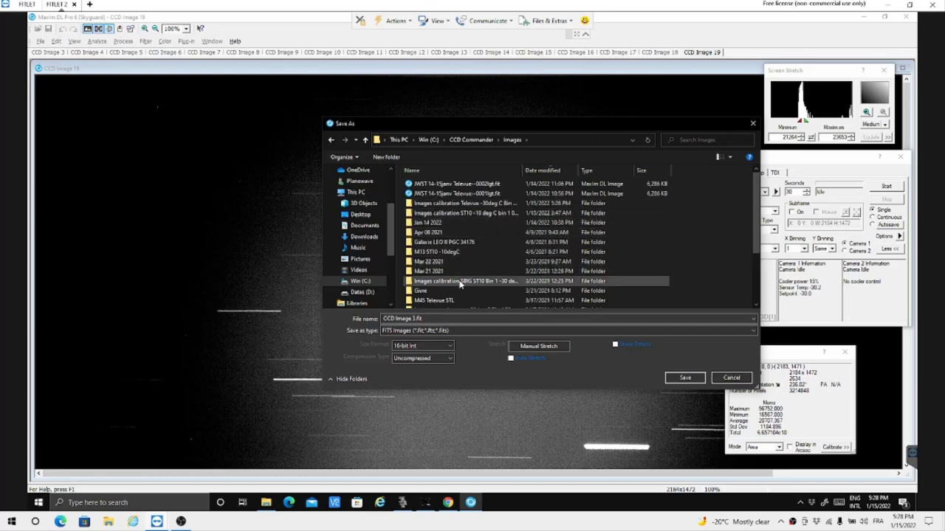
left_click(467, 204)
double_click(466, 203)
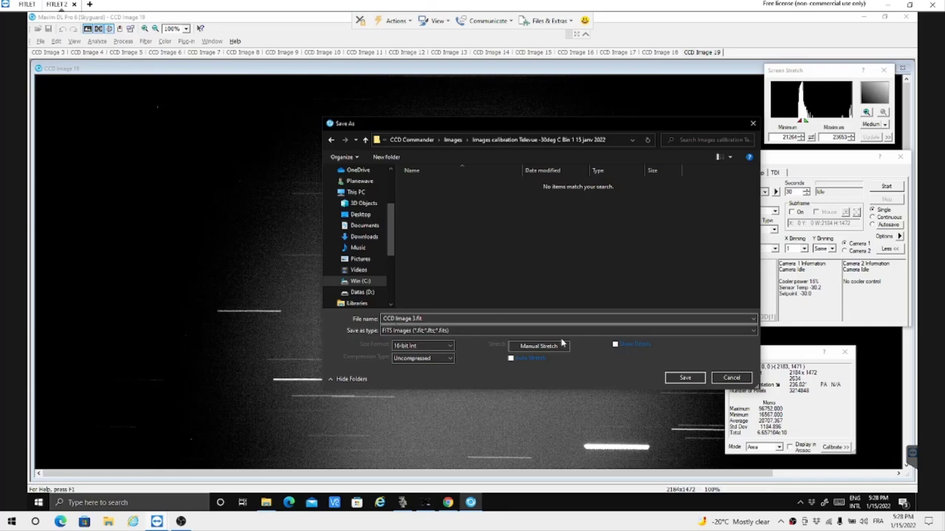
- Save the open frames one after another, CCD Image 3 through CCD Image 19, as FITS files under their proposed names
left_click(681, 380)
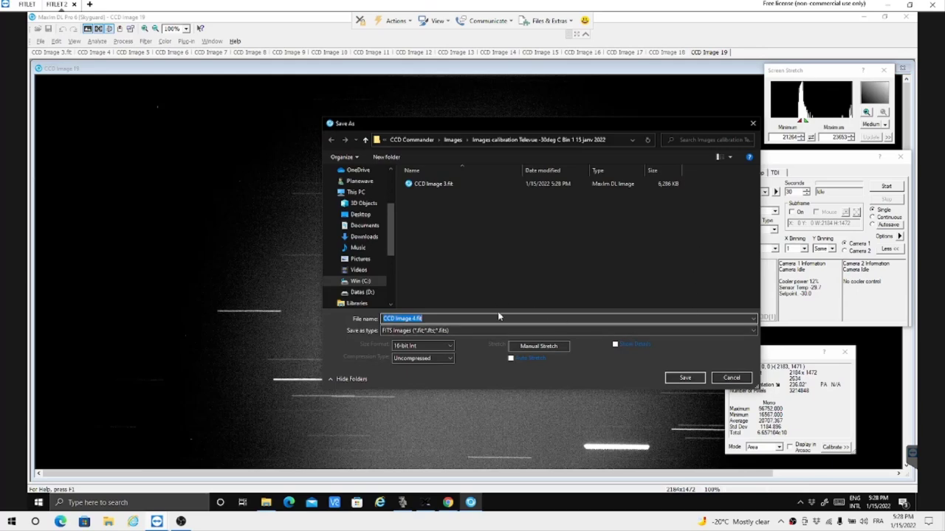
left_click(677, 380)
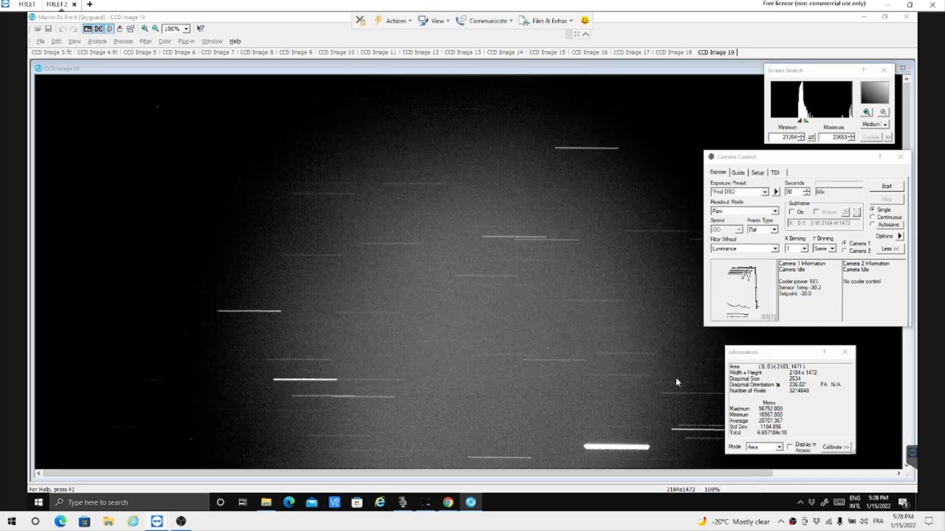
key("ctrl+s")
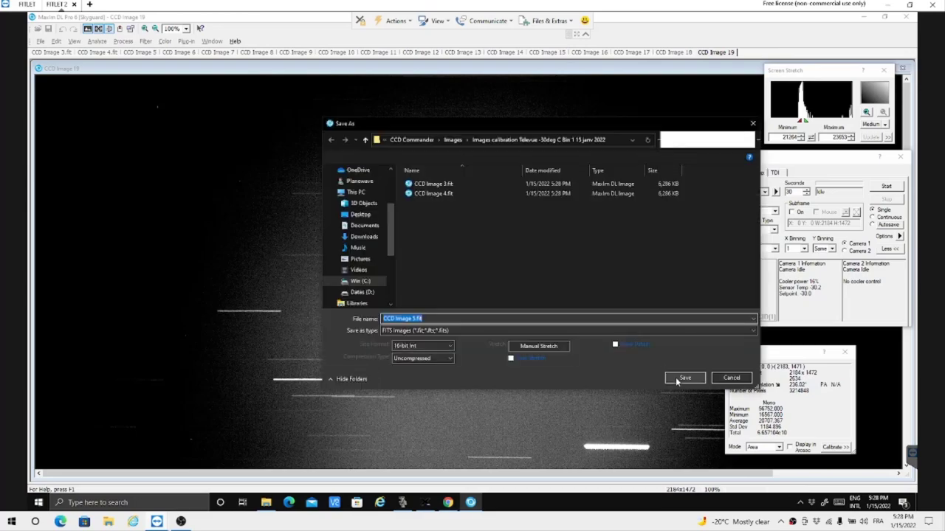
left_click(676, 380)
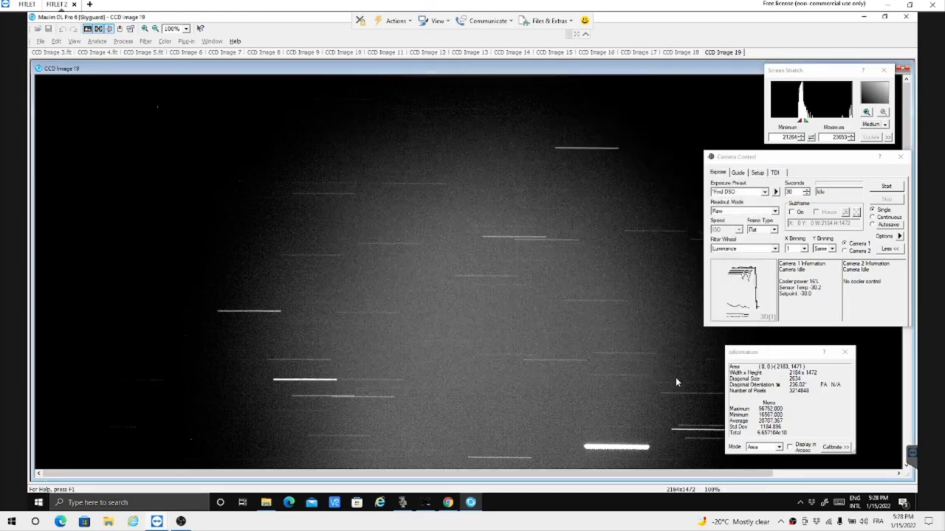
key("ctrl+s")
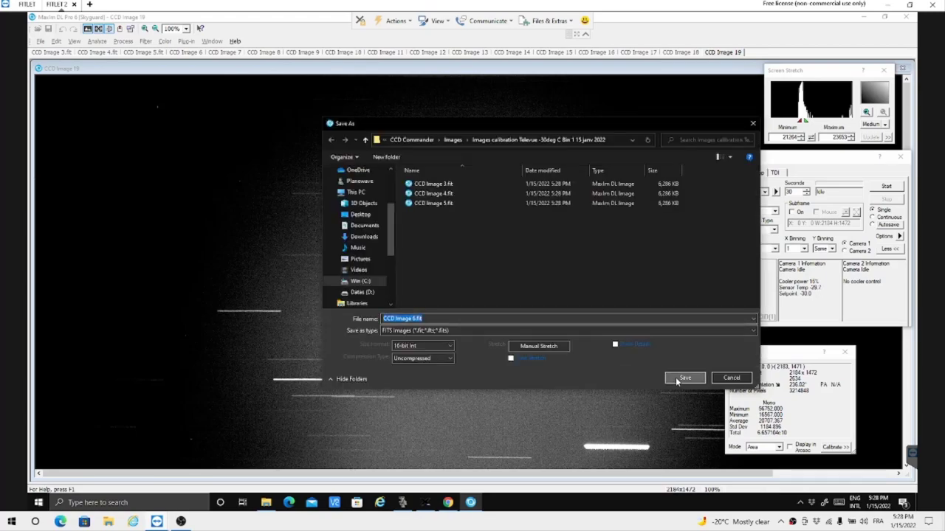
left_click(676, 380)
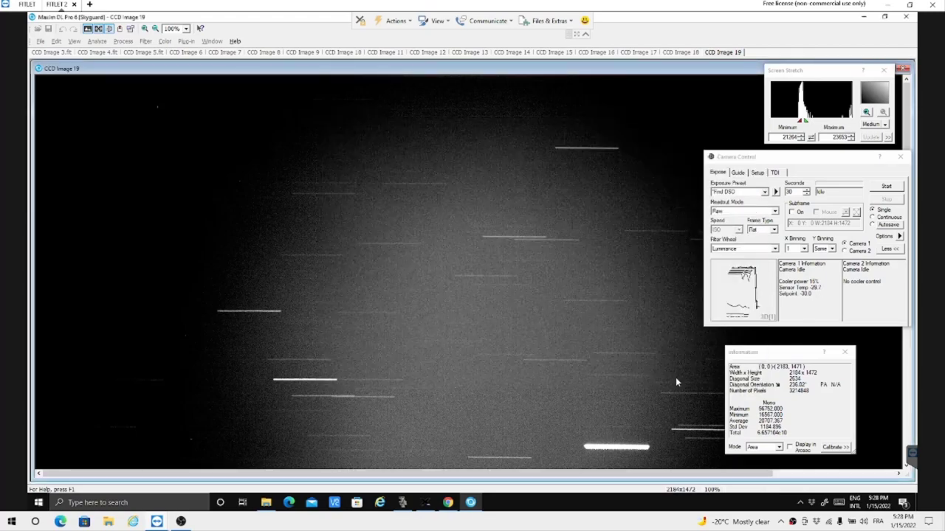
key("ctrl+s")
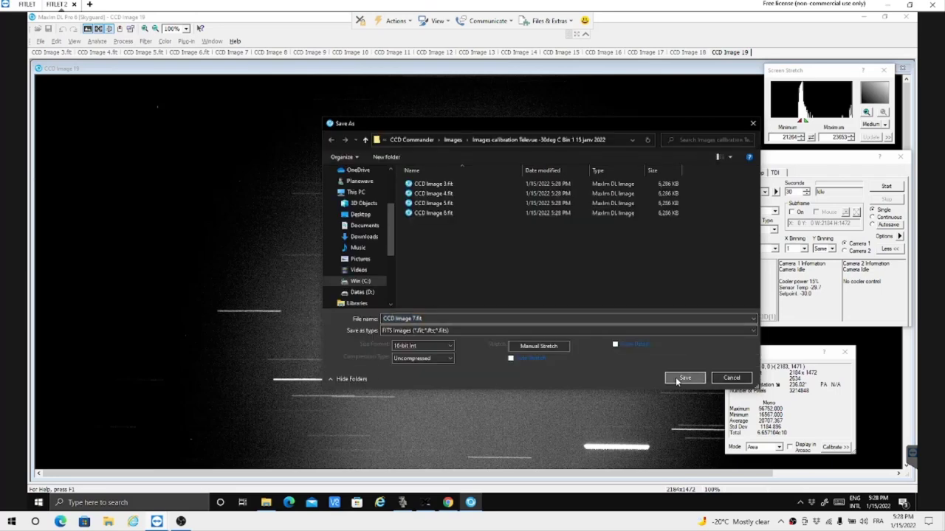
left_click(677, 380)
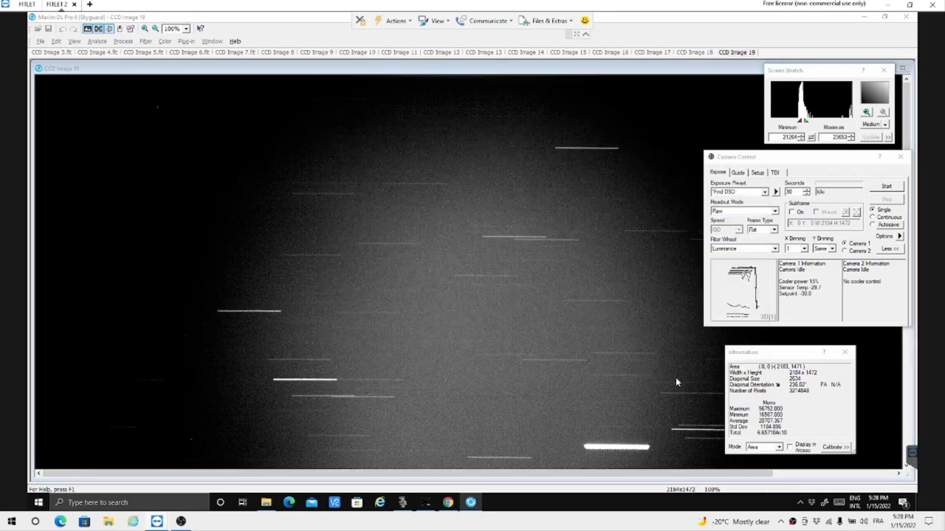
key("ctrl+s")
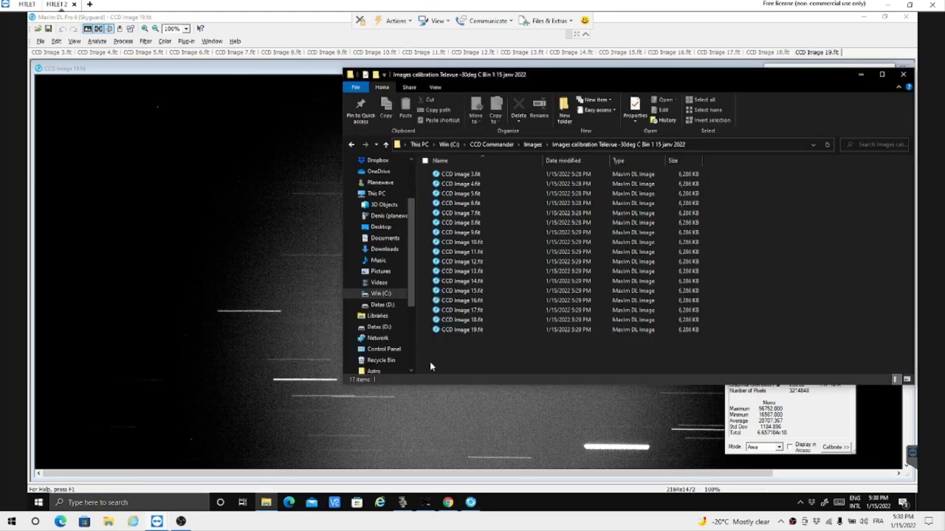
- Maximize the calibration folder's window and select all the saved frames, CCD Image 3 through CCD Image 19
key("alt")
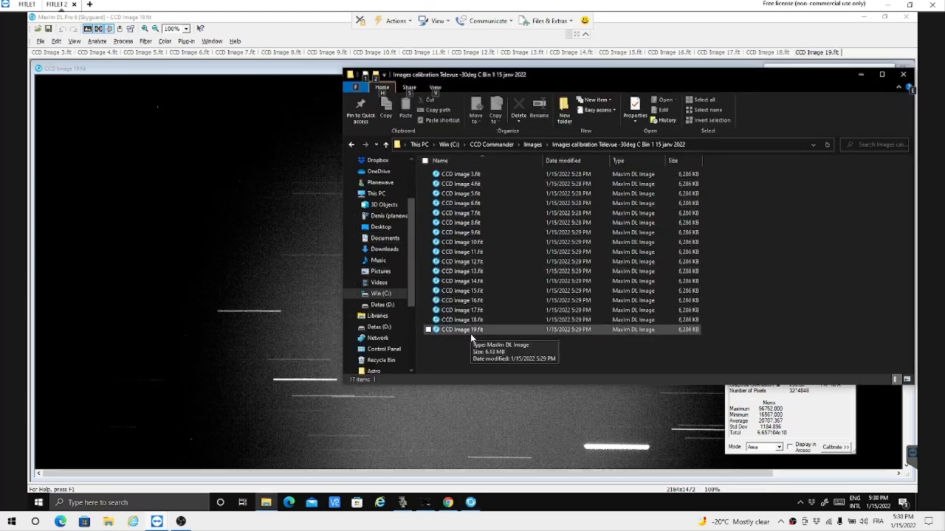
left_click(460, 174)
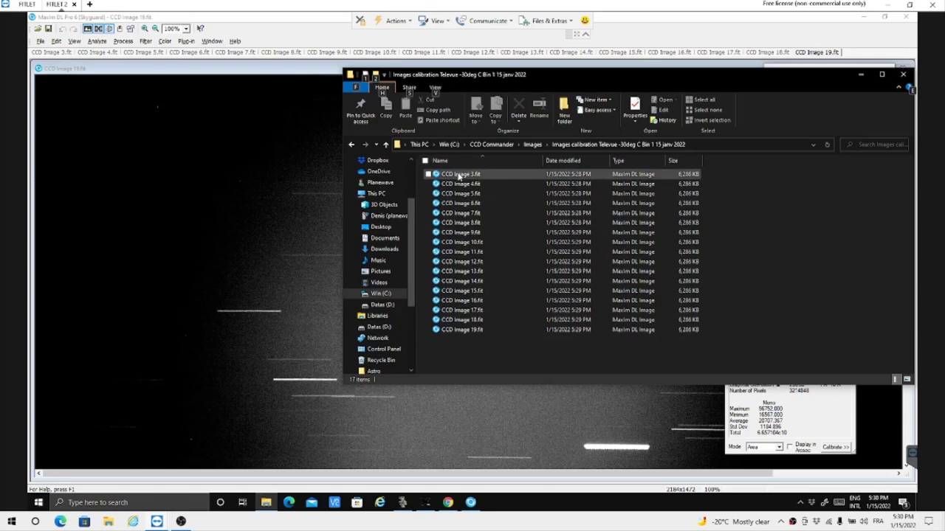
left_click(463, 330)
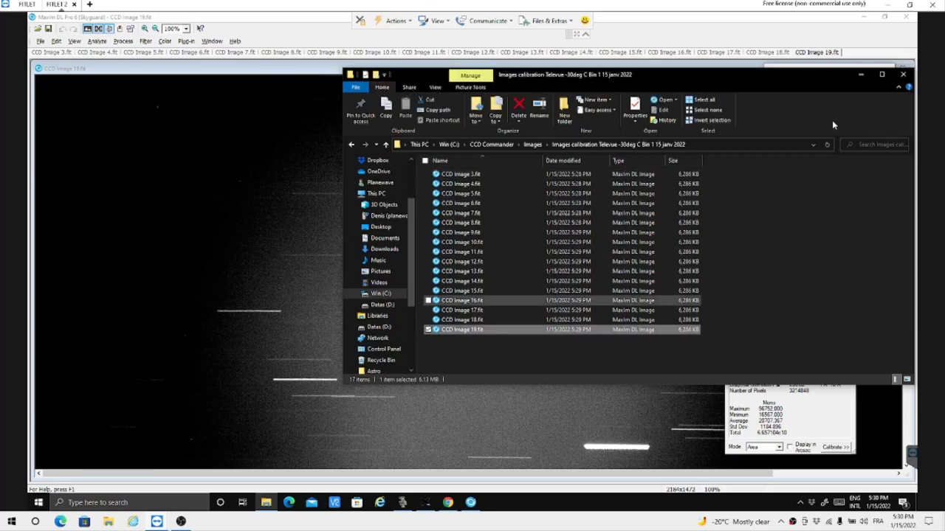
left_click(878, 76)
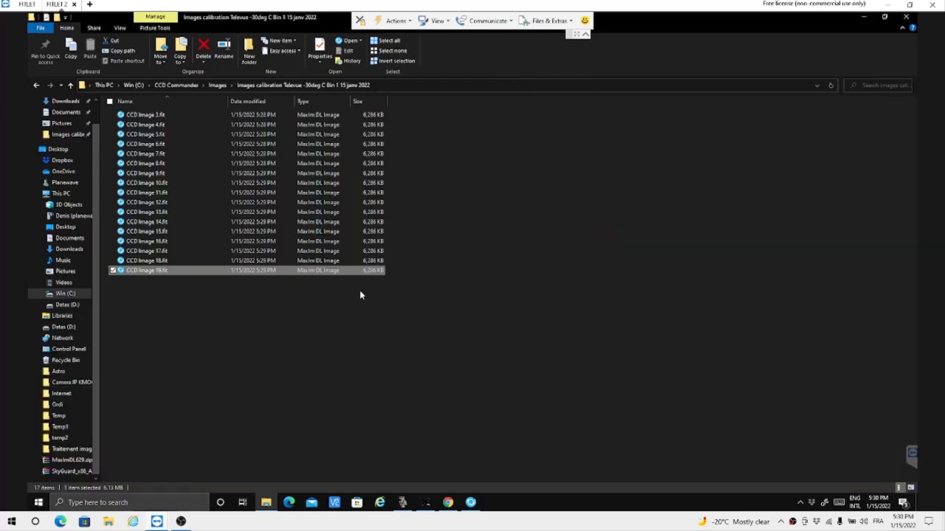
left_click(151, 114, "shift")
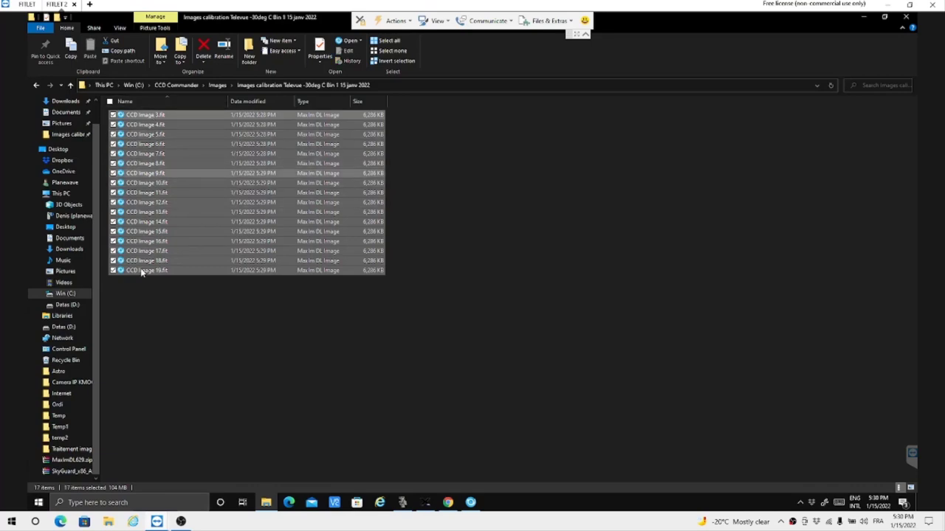
- Batch-rename the selected FITS files with the base name "Flat field Lum Televue-"
right_click(155, 115)
key("Escape")
right_click(156, 116)
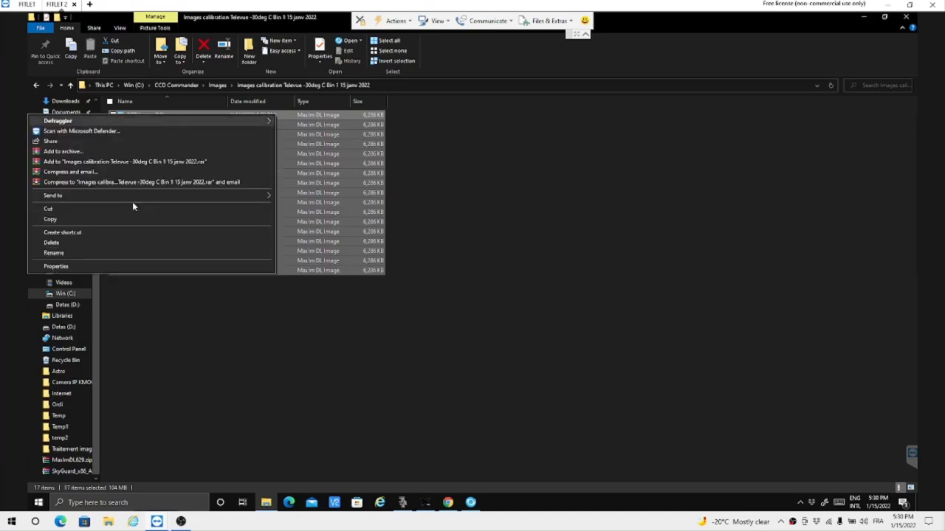
left_click(53, 253)
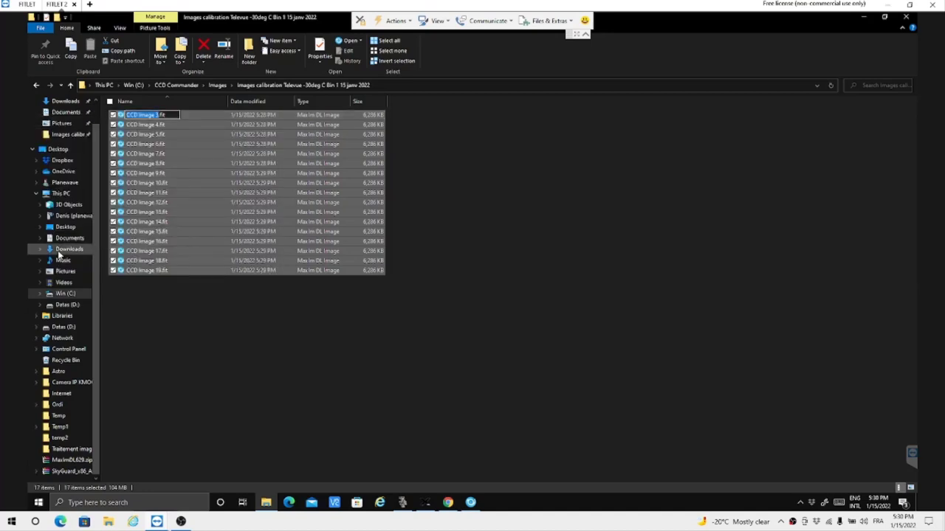
type("Flat field")
type(" Lumi")
type(" Televue")
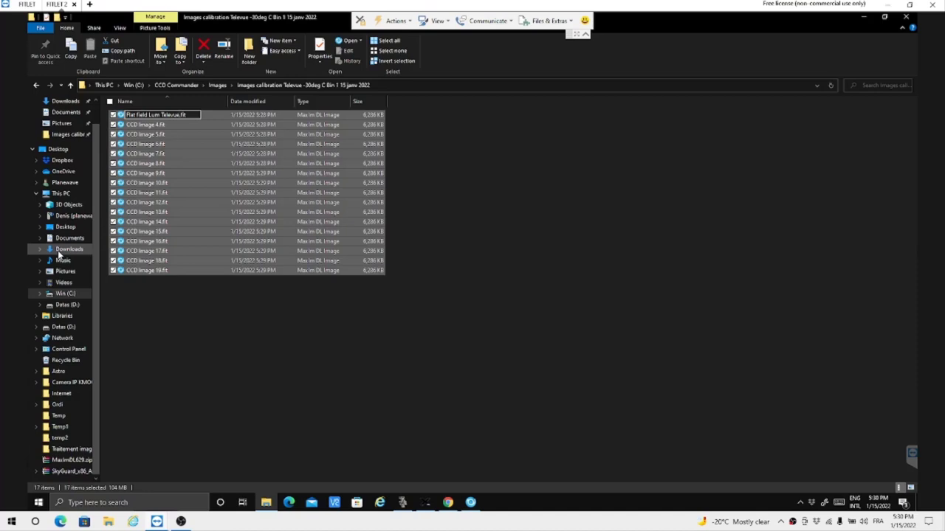
type("-")
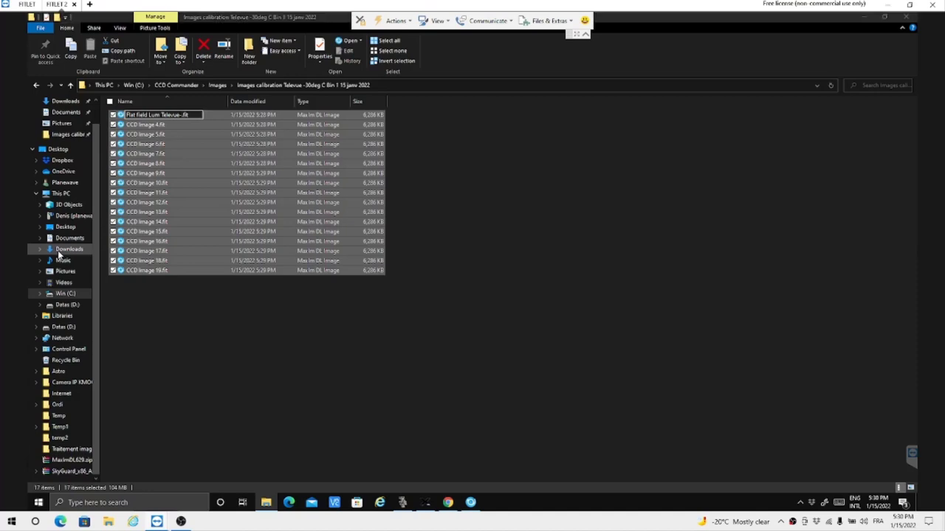
key("Return")
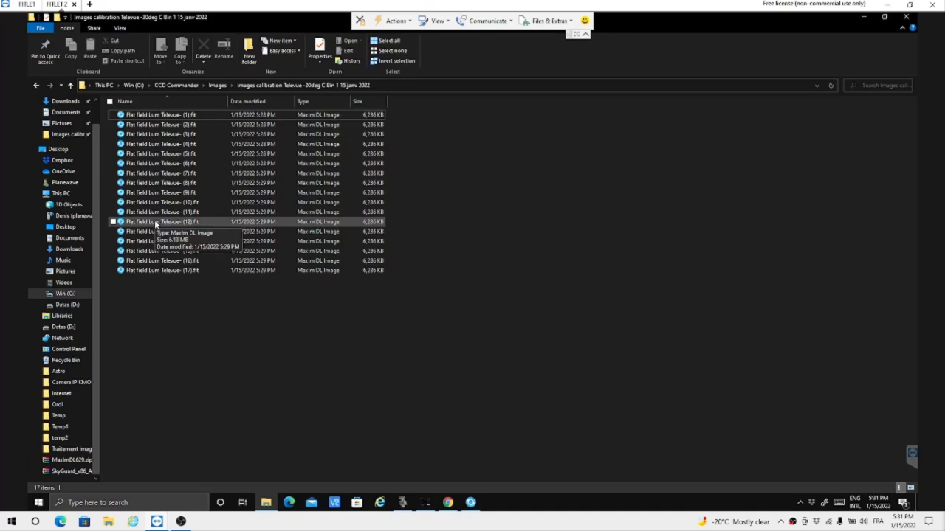
- Switch to MaxIm DL and choose the Sky flat exposure preset in Camera Control
key("alt+Tab")
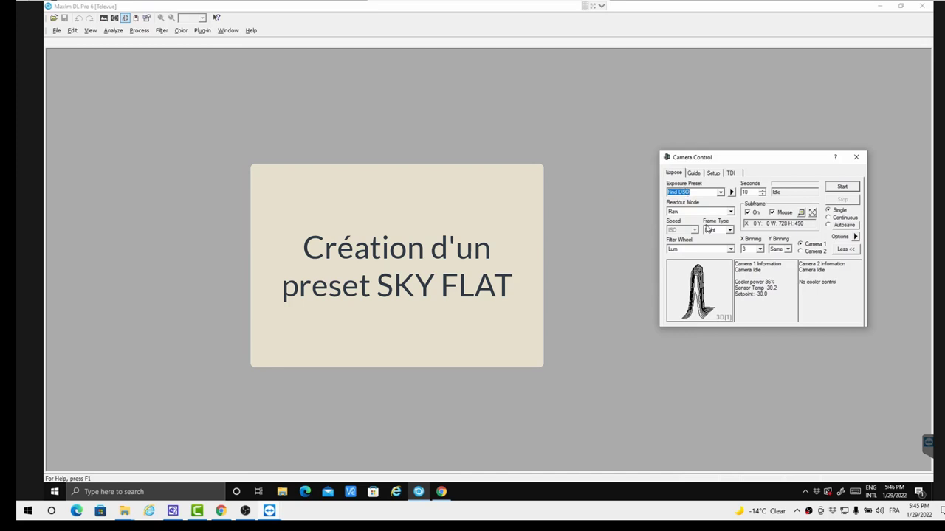
left_click(720, 192)
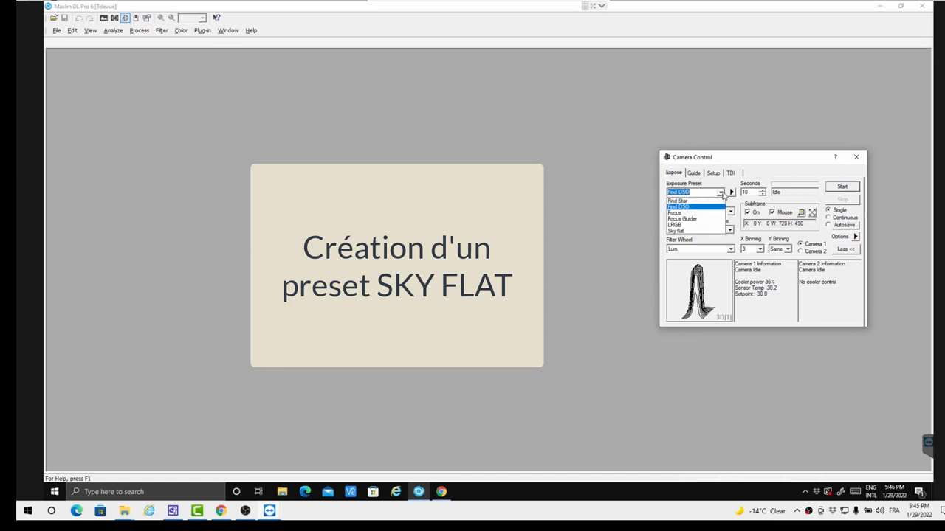
left_click(683, 234)
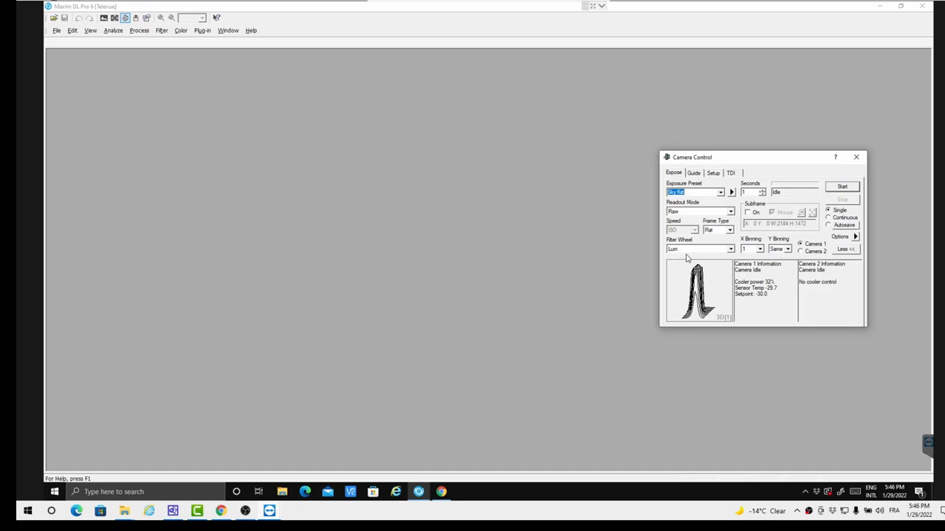
- Examine the filters available in the filter wheel and the camera's exposure options for the Sky flat preset
left_click(730, 249)
left_click(731, 251)
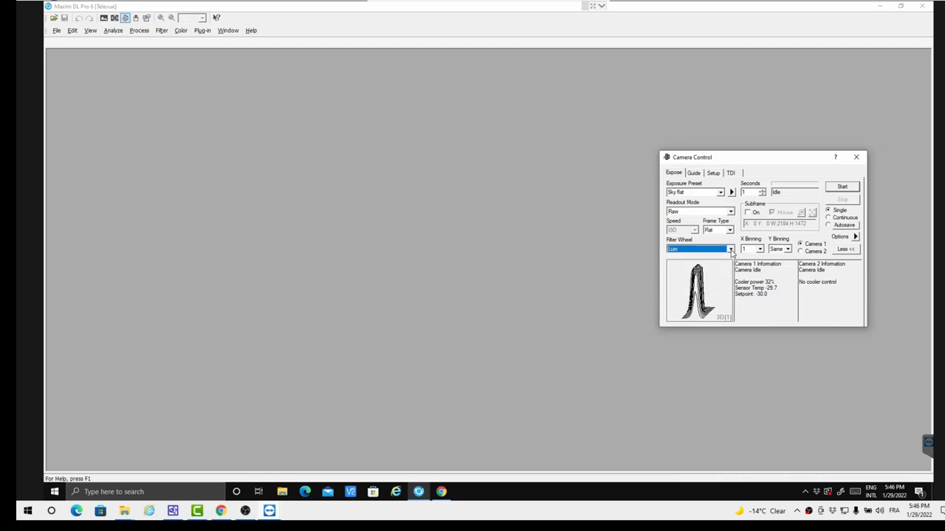
left_click(731, 251)
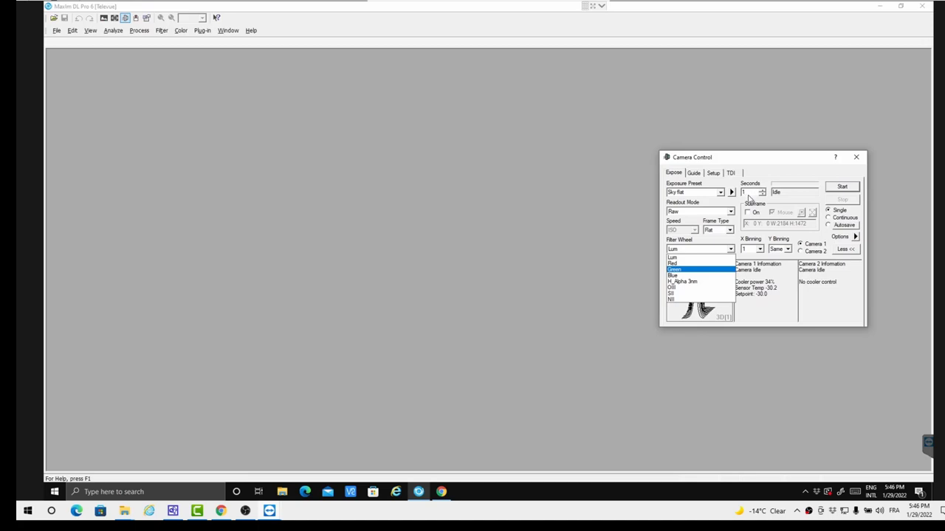
left_click(855, 238)
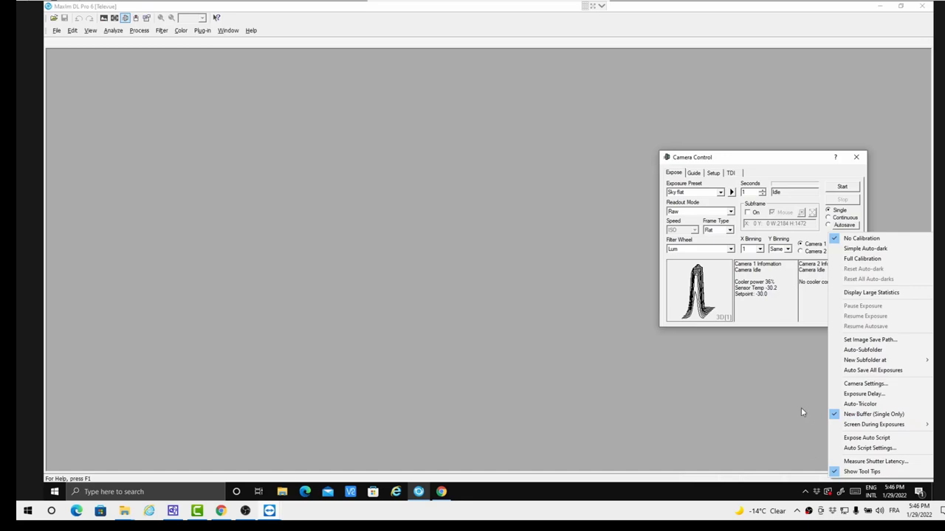
left_click(760, 388)
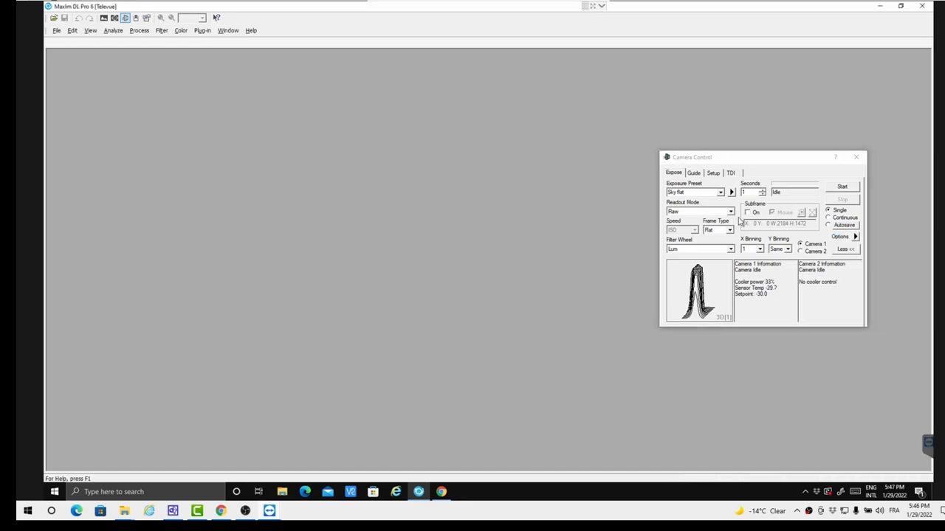